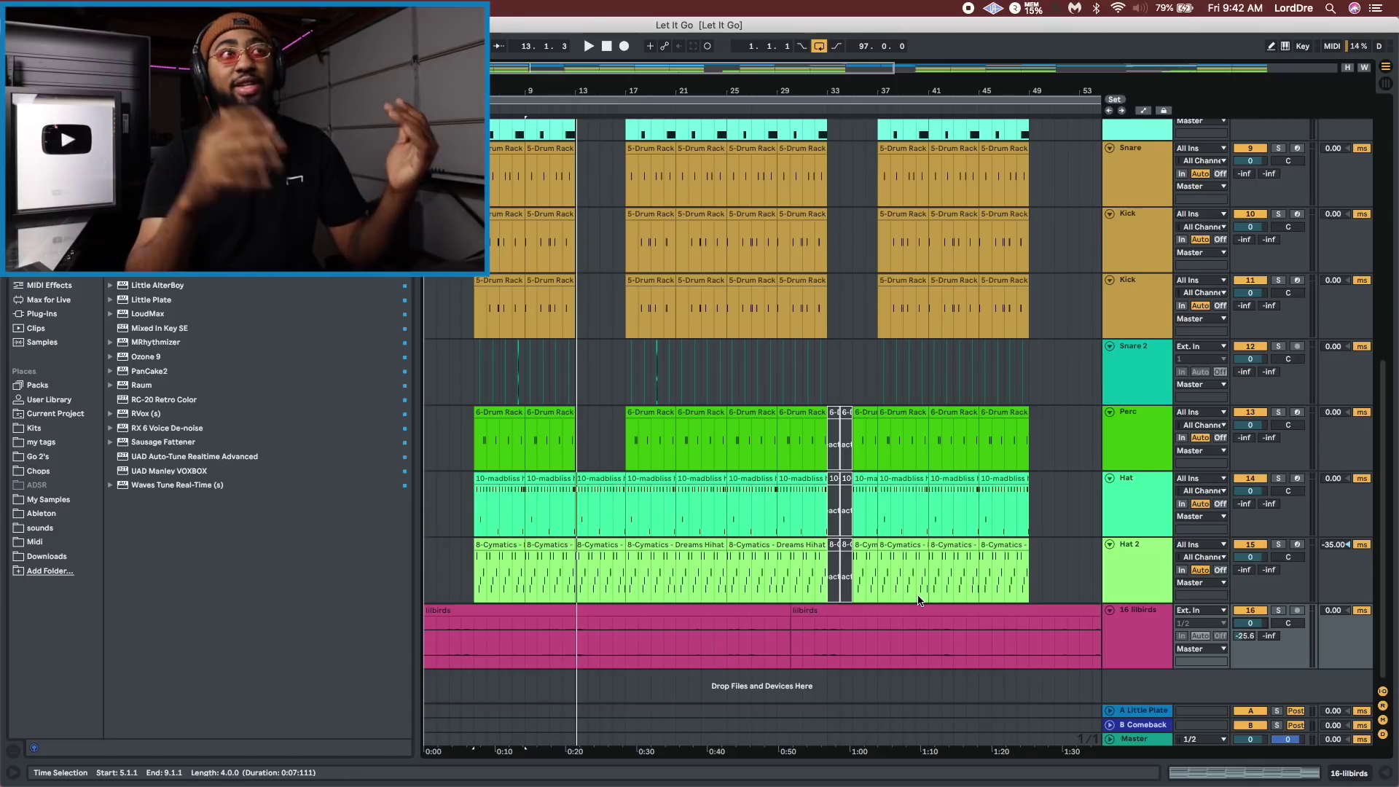
- Play the beat from the lower Kick track's first clip, and set the insert marker at bar 7 on the fx track
click(491, 280)
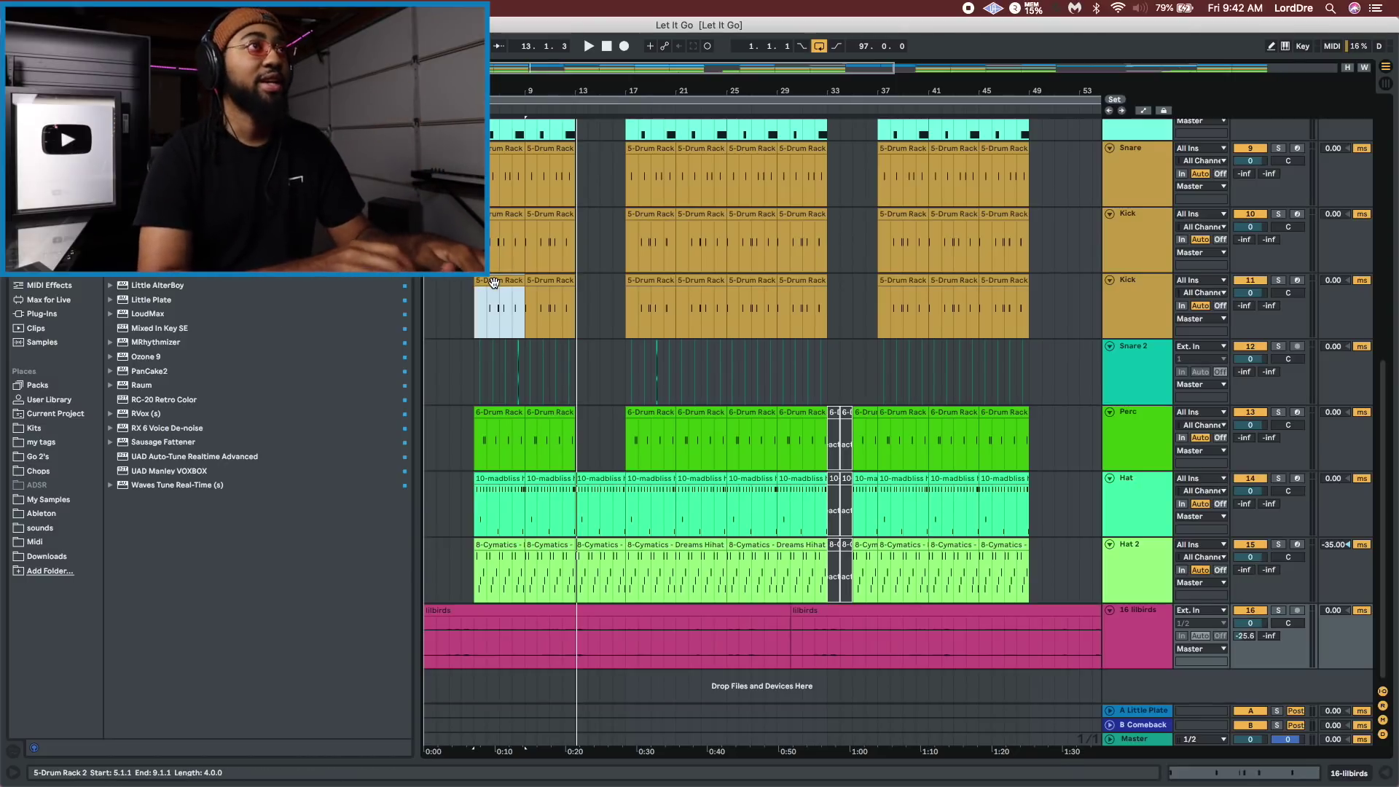
key(space)
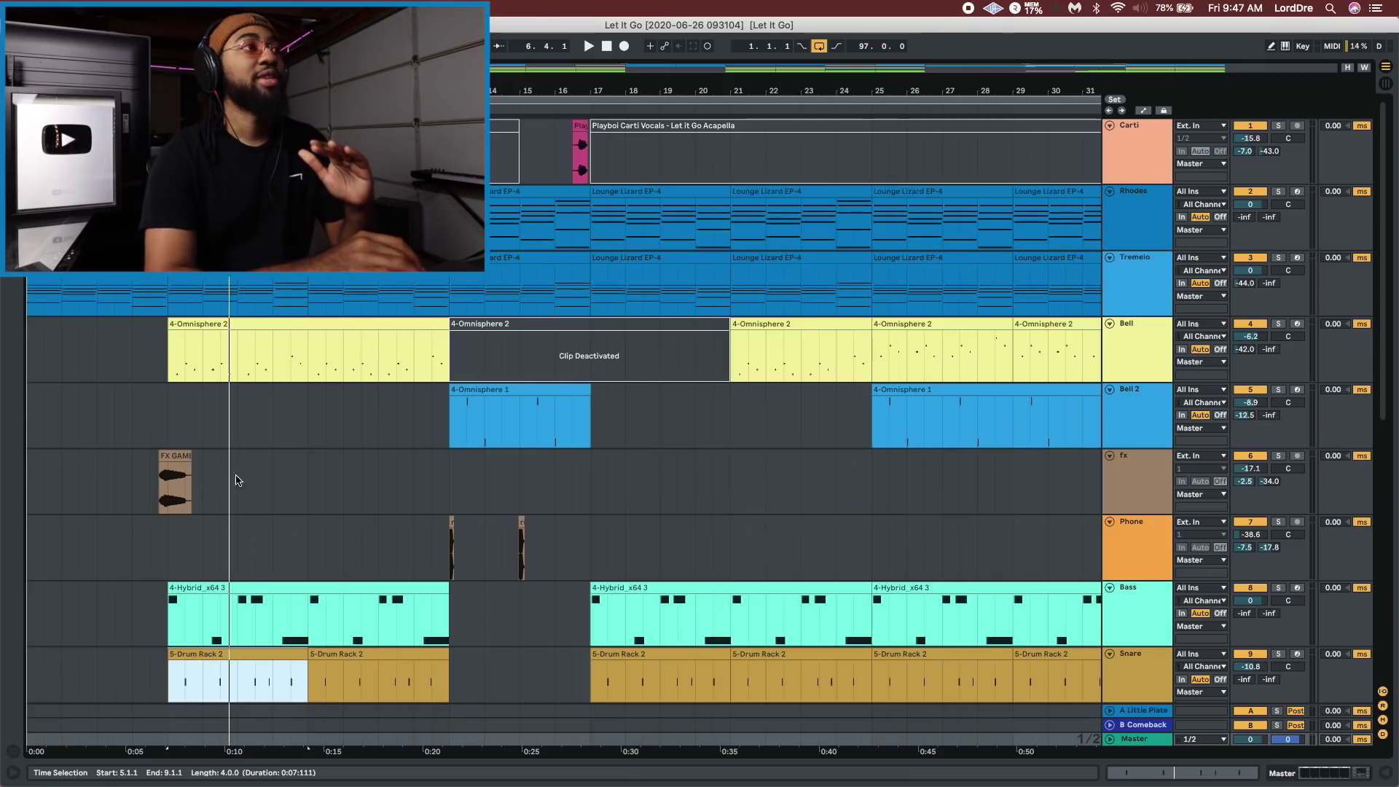
click(238, 481)
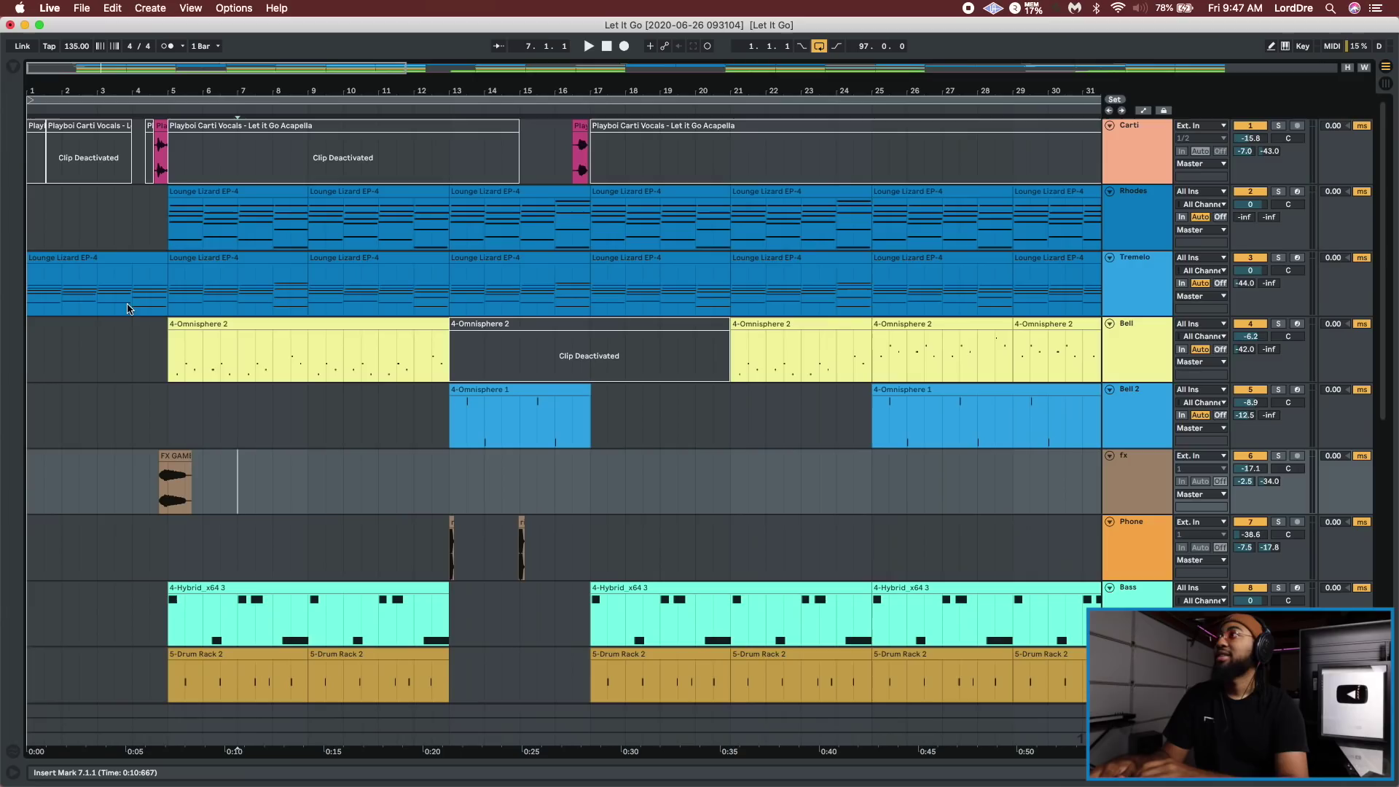
- Solo the Tremolo track and listen to its opening clip from bar 1
click(110, 254)
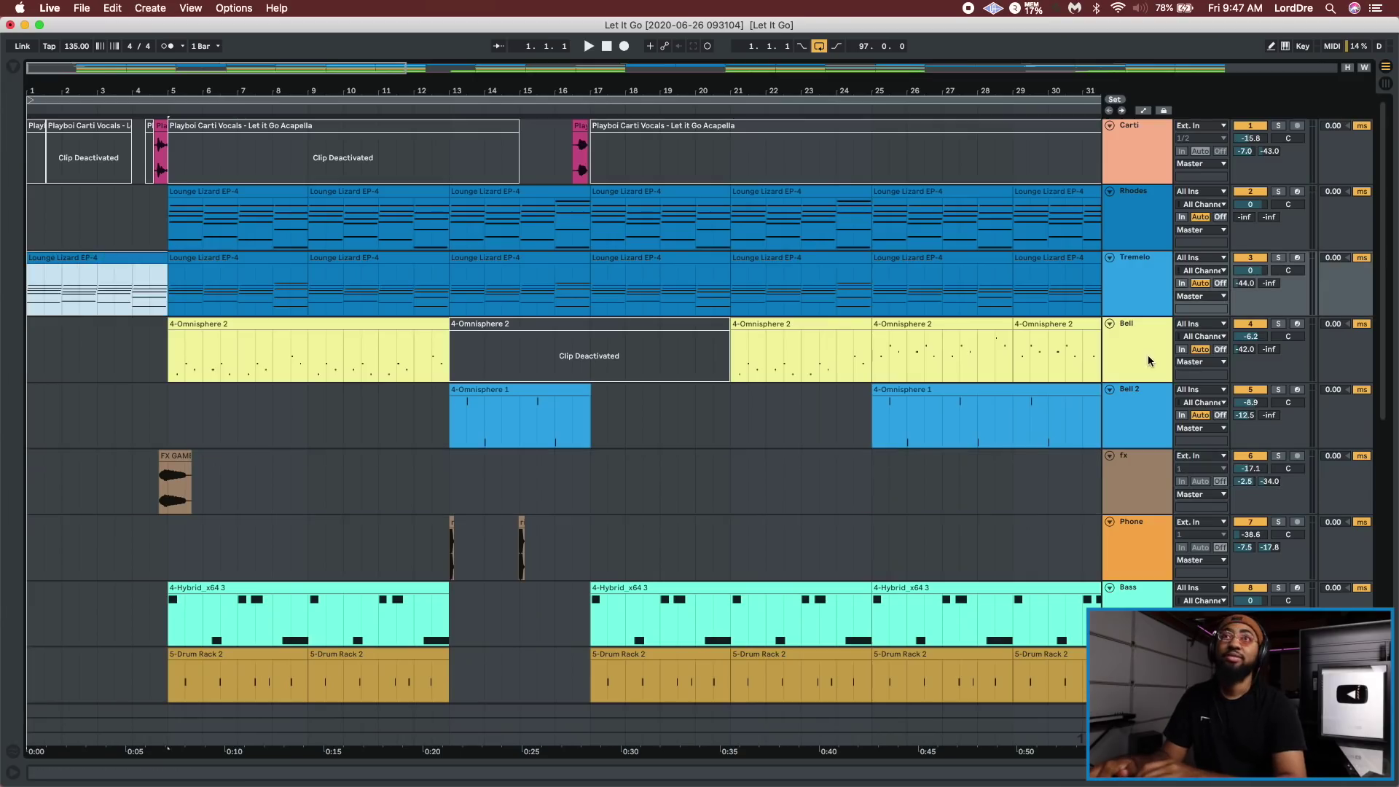
click(1279, 258)
key(space)
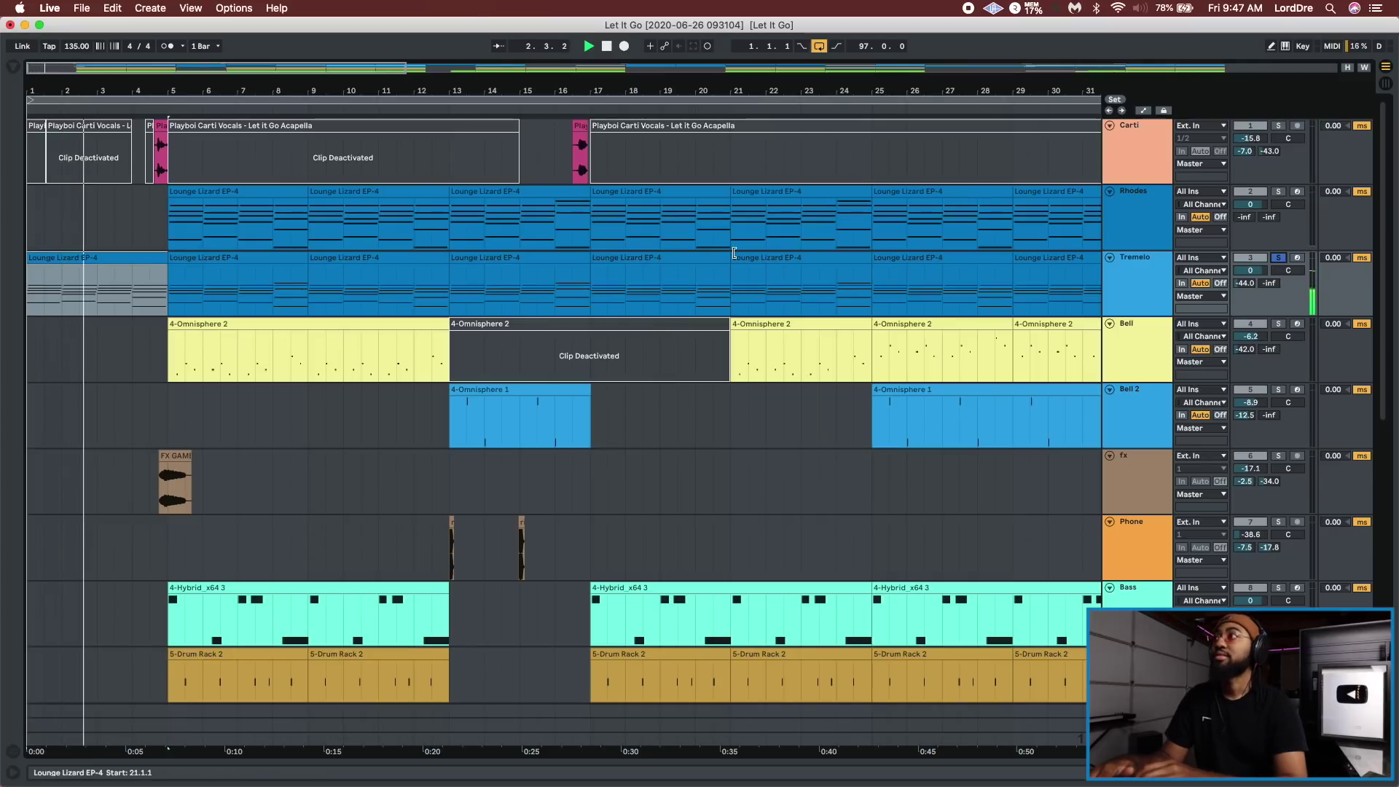
key(space)
- Solo the Rhodes track and play its first clip from bar 5
click(1286, 201)
click(1280, 197)
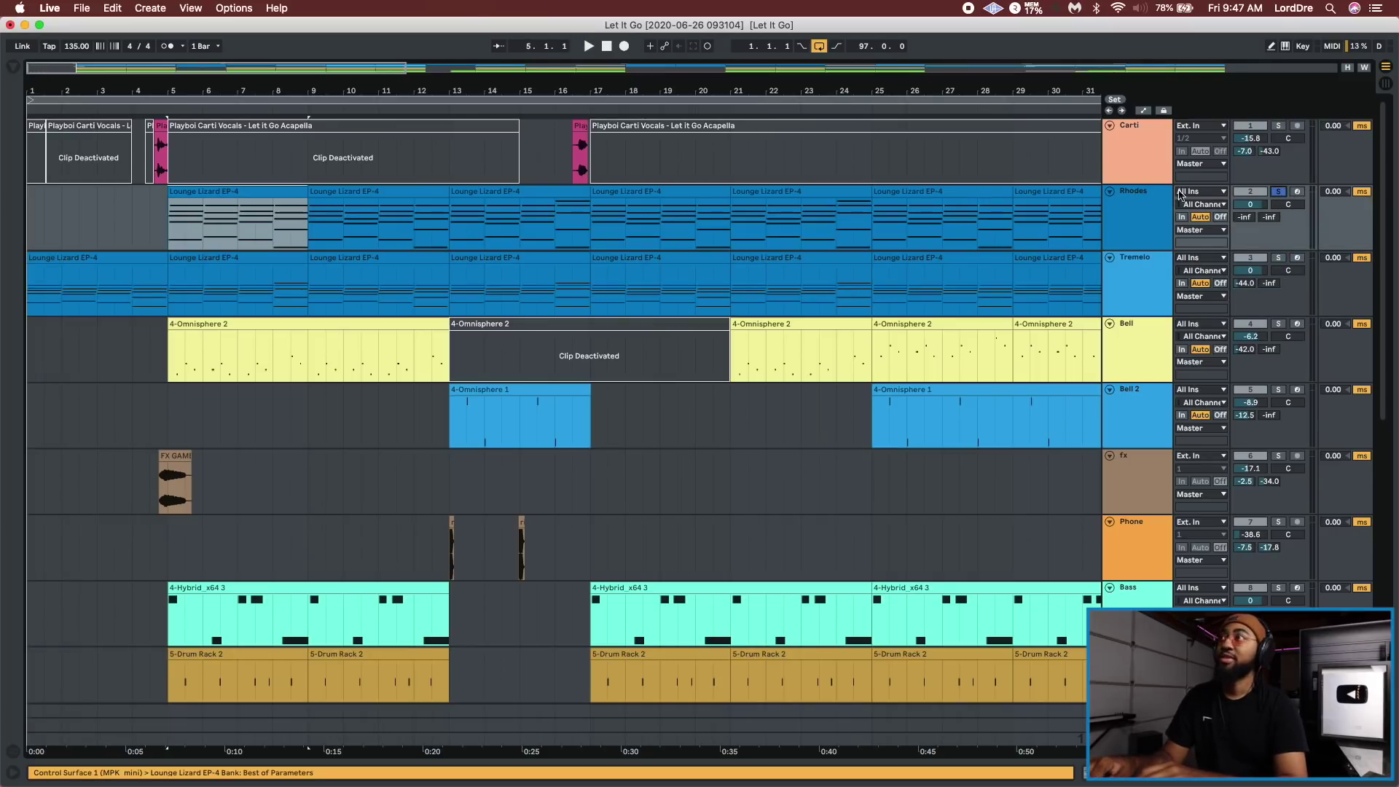
key(space)
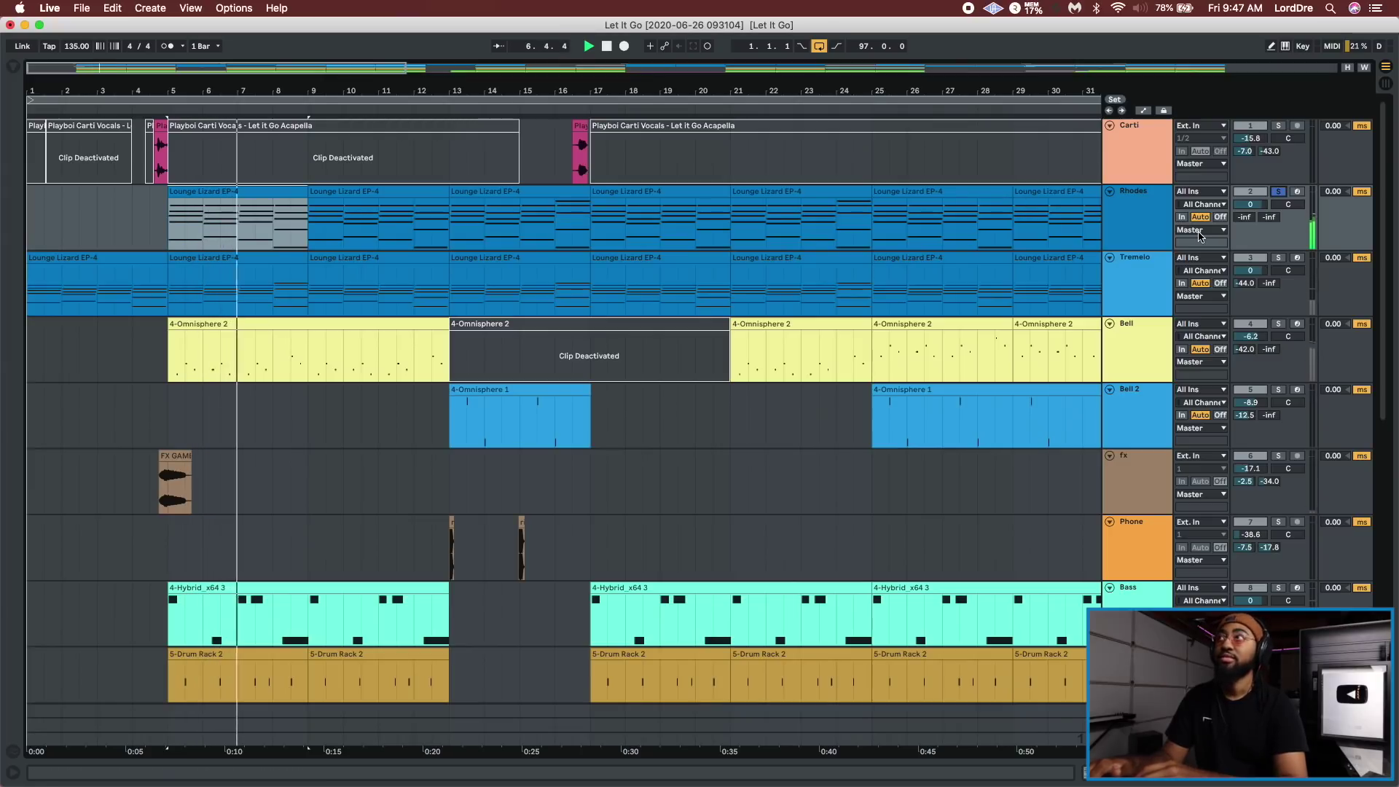
- Show the Rhodes track's device chain and examine its RC-20 Retro Color, Glue Compressor and EQ Eight
key(shift+Tab)
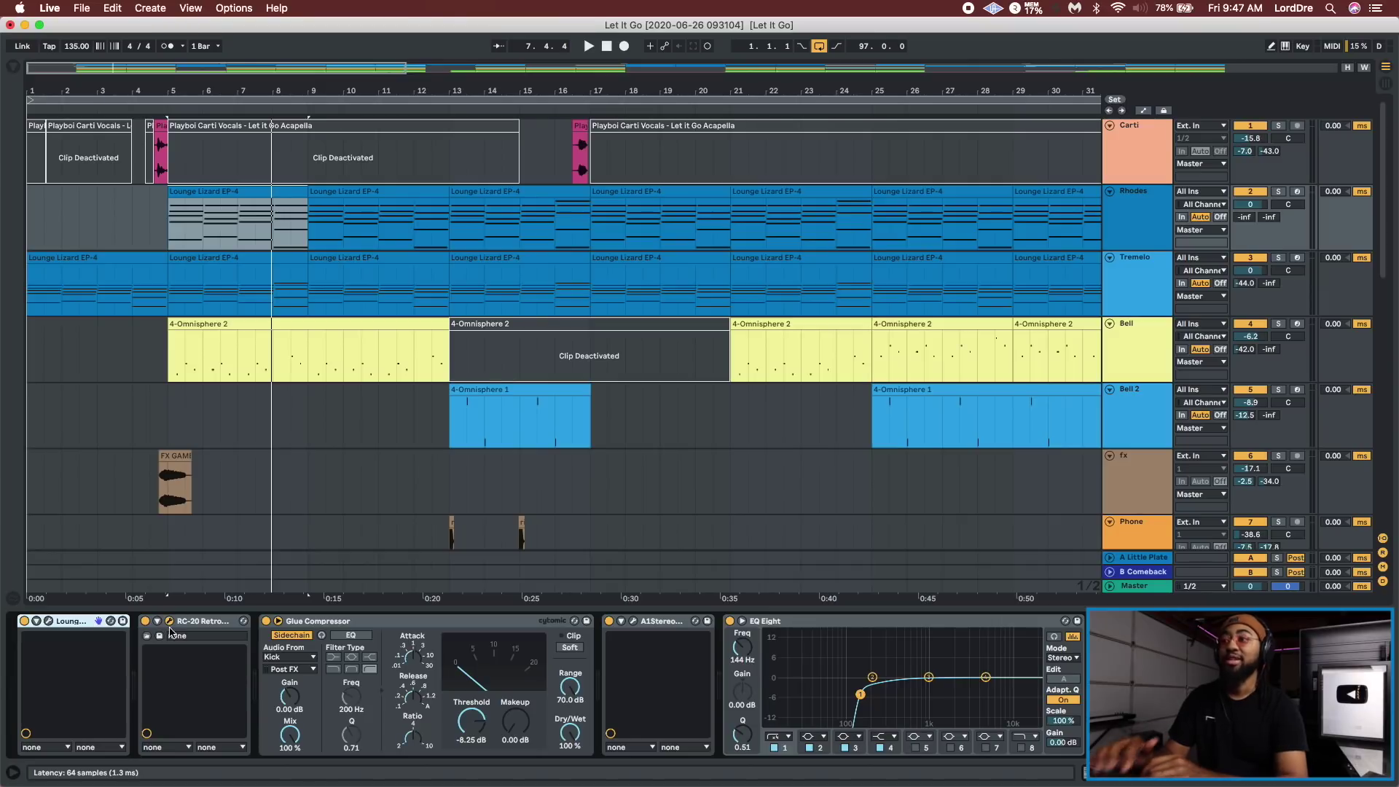
key(super+alt+p)
drag(603, 231, 525, 195)
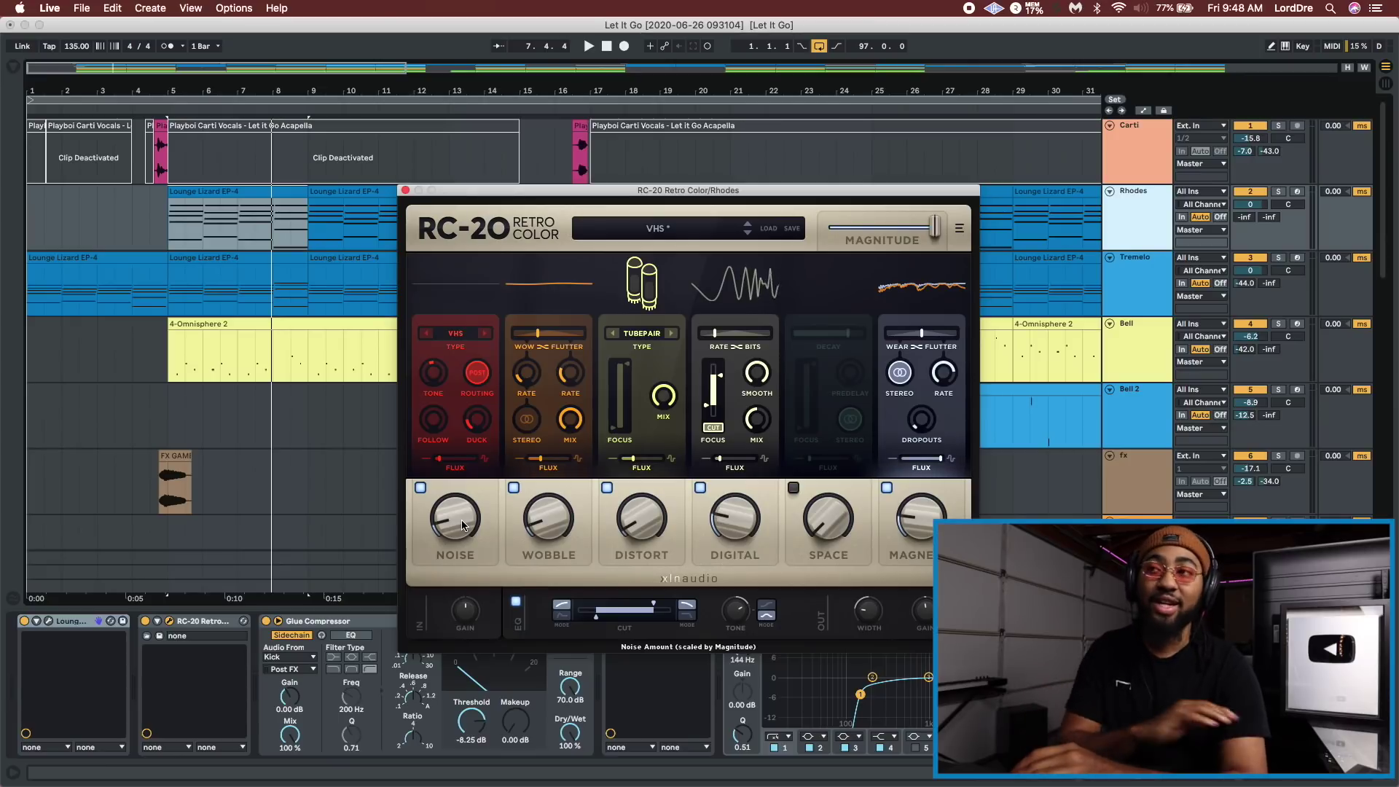
key(super+alt+p)
click(465, 624)
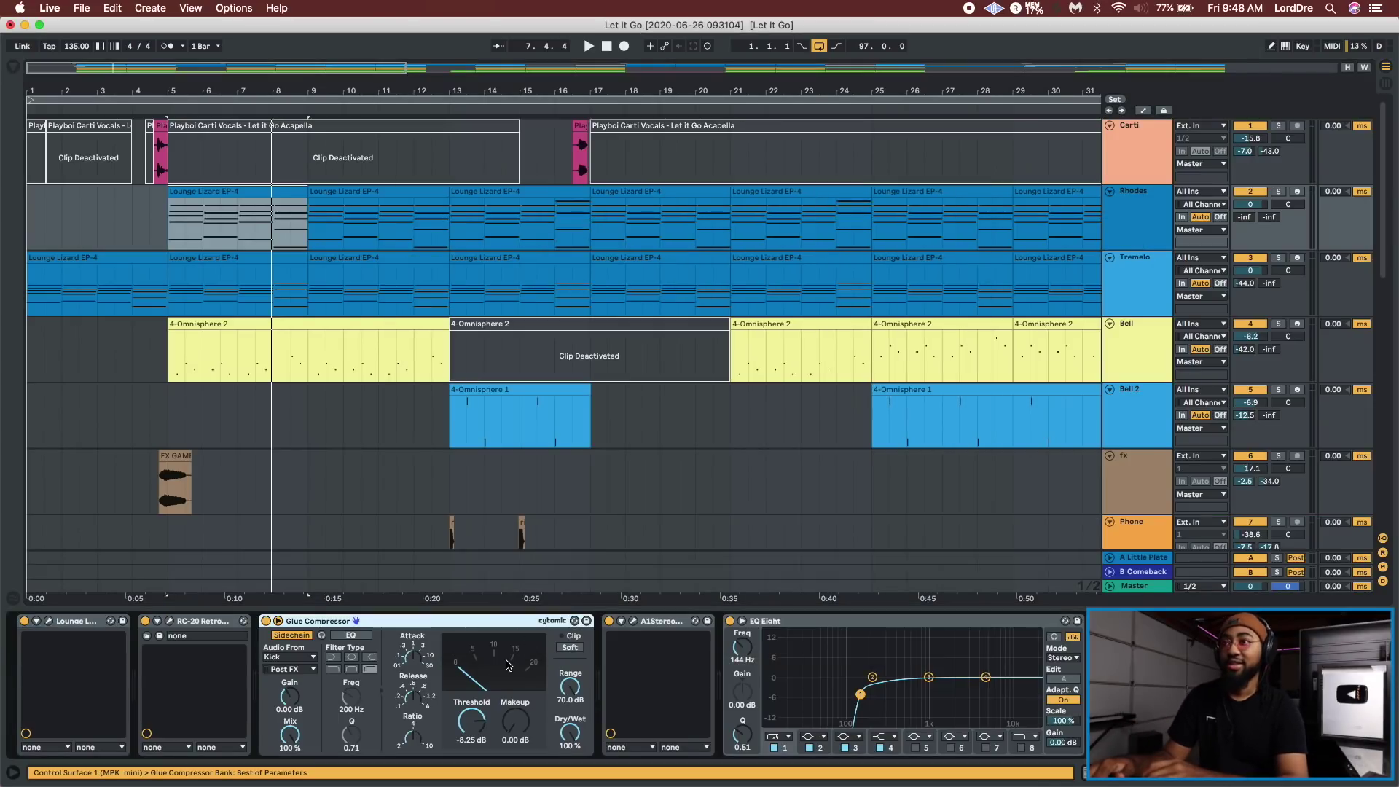
click(829, 625)
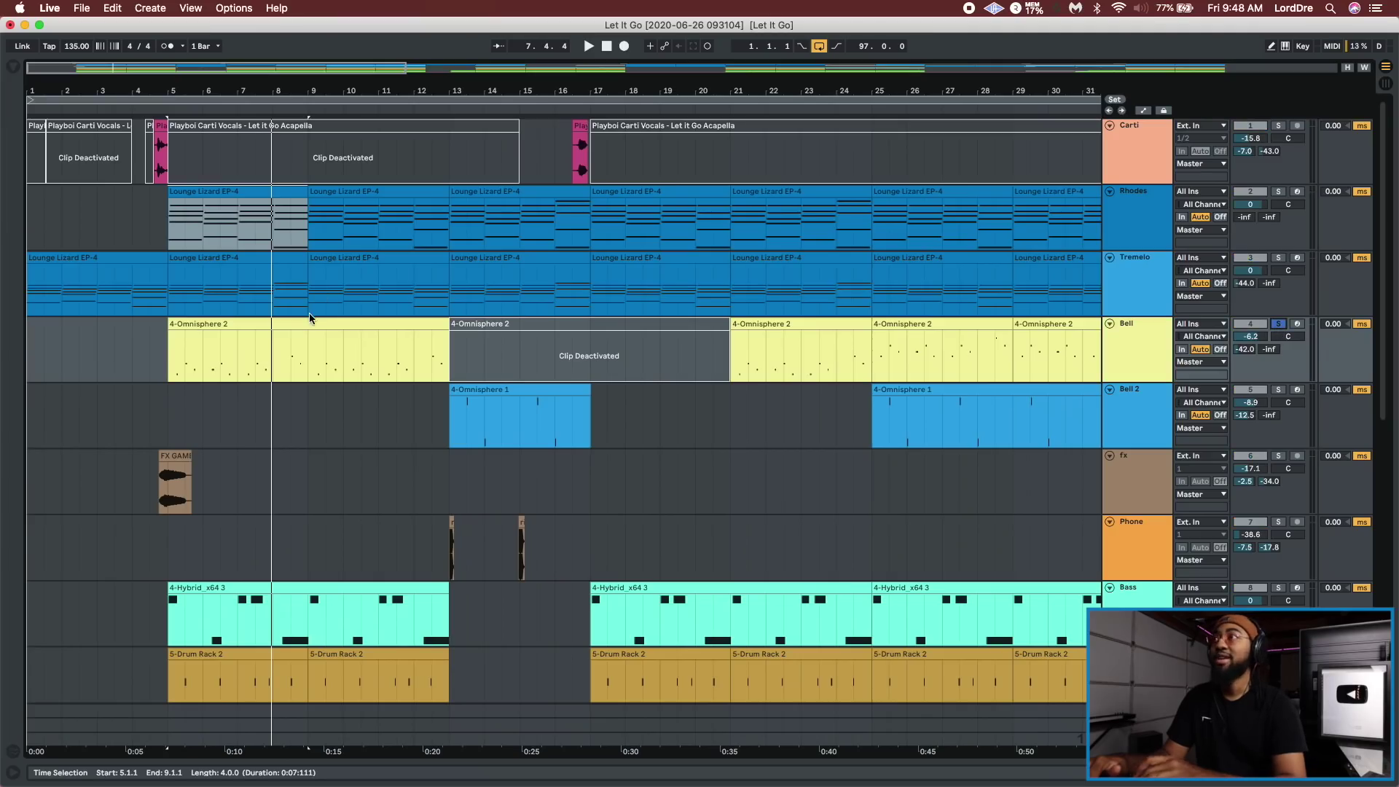
- Select the Bell track's first clip at bar 5 and show the track's instrument and Glue Compressor
click(309, 321)
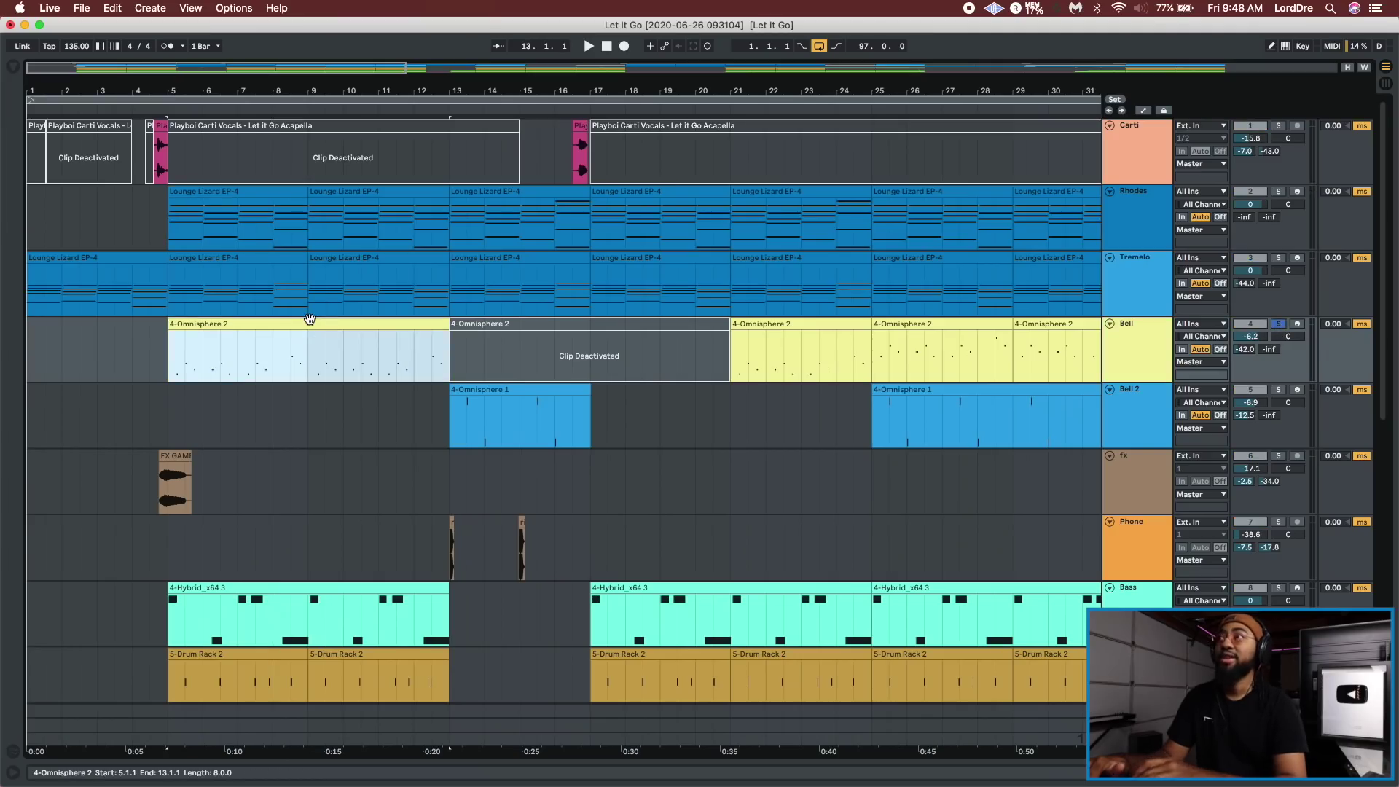
double_click(1151, 341)
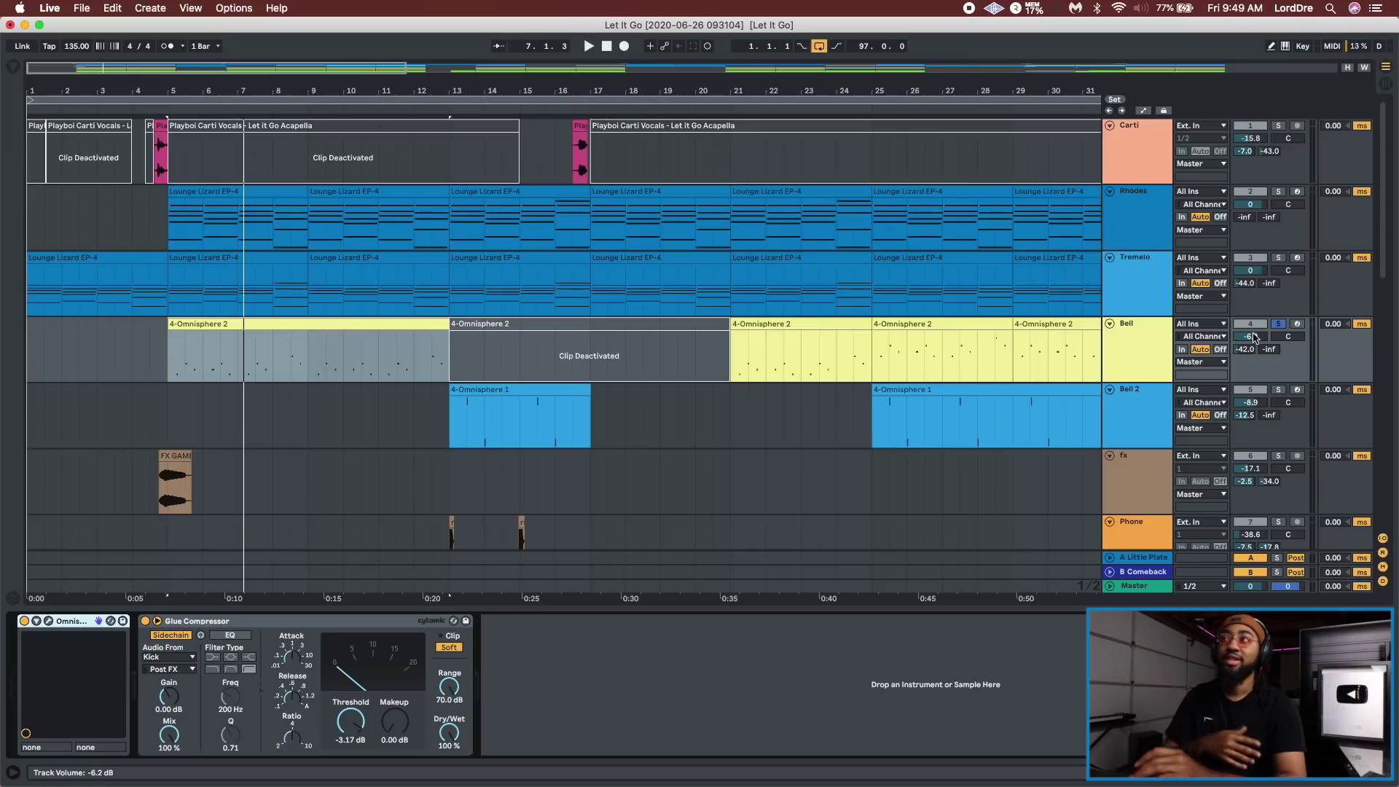
- Solo the Tremolo and Rhodes tracks along with the Bell and listen to the melody layers together from bar 5
click(1278, 258)
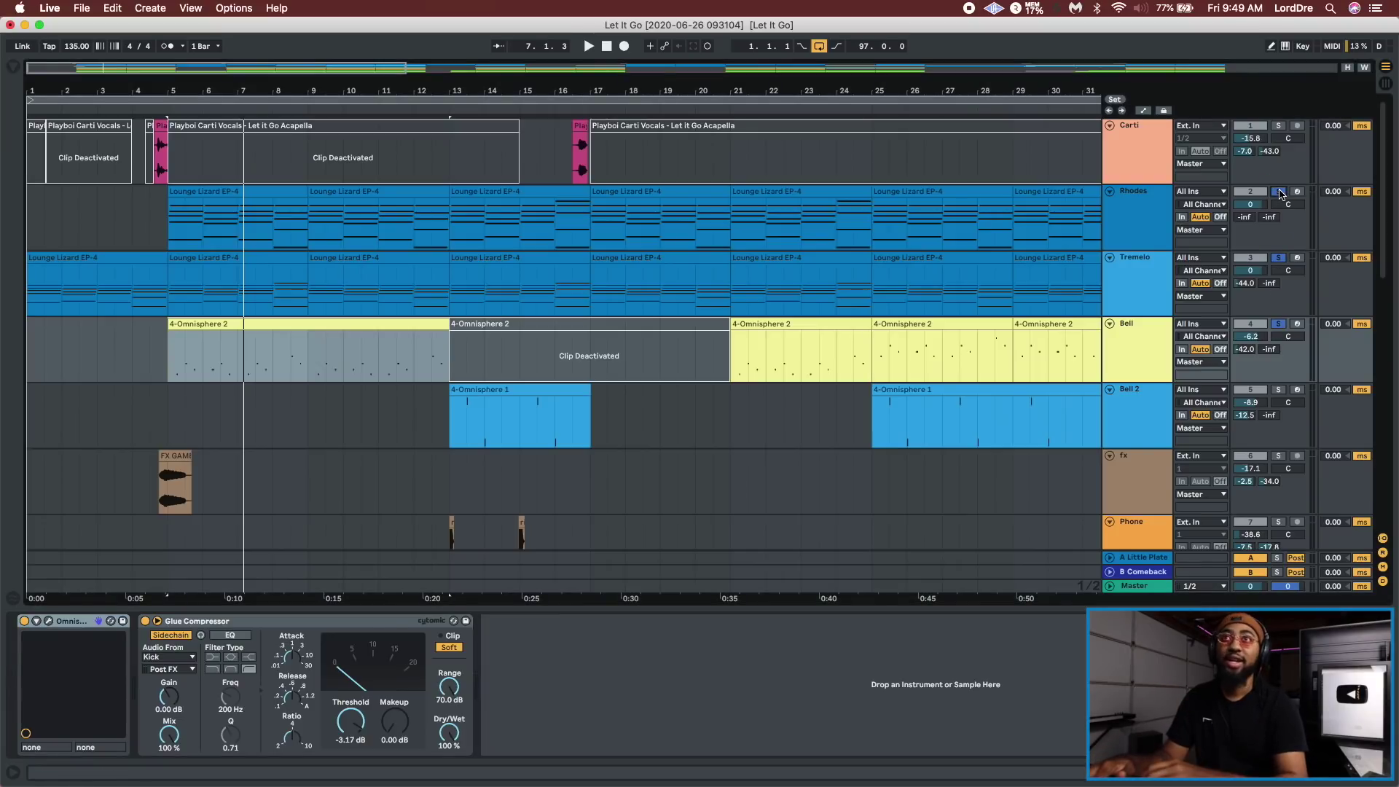
click(1128, 208)
key(space)
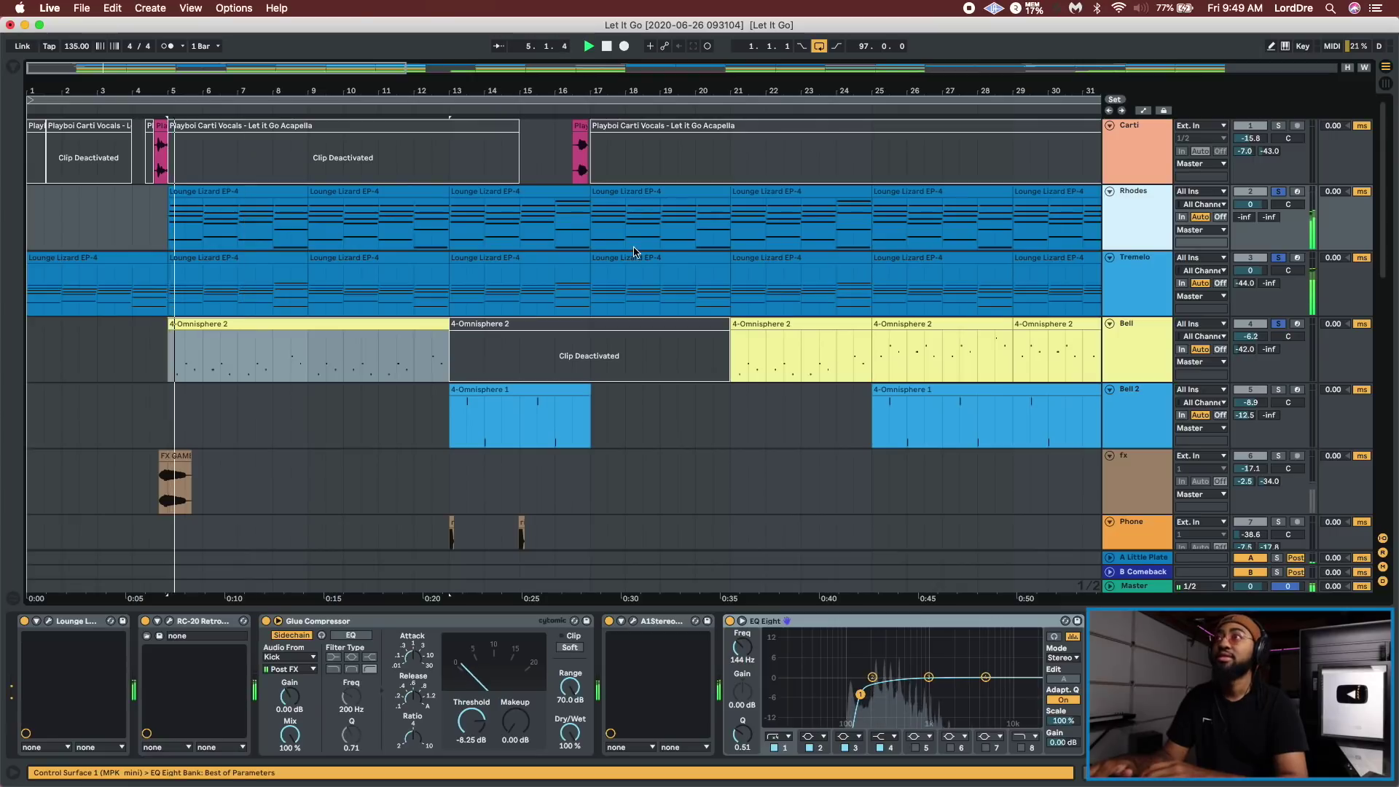
double_click(1250, 339)
key(space)
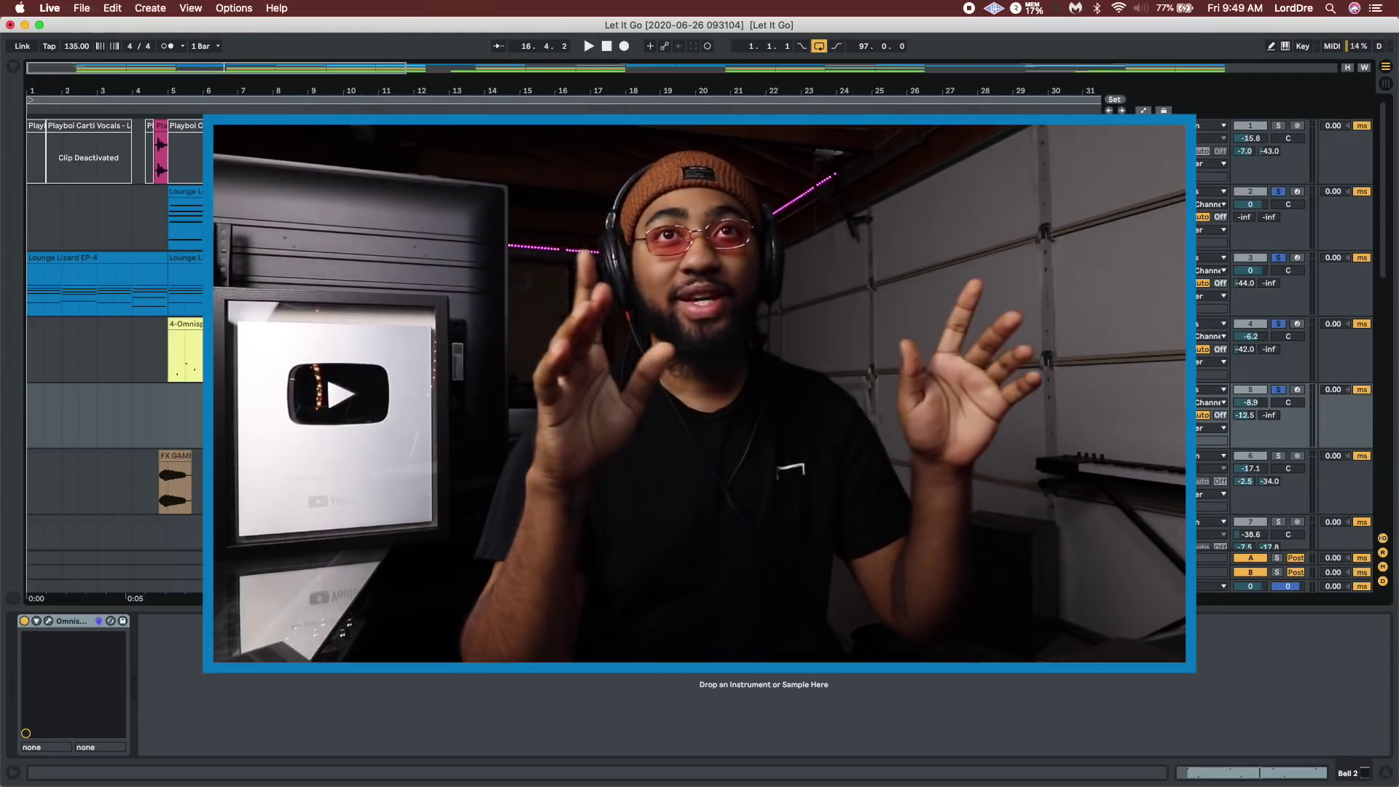
- Examine the Snare, Kick, Snare 2, Perc and Hat patterns from bar 5 while the soloed drums play
scroll(115, 350, down, 2)
scroll(115, 350, down, 1)
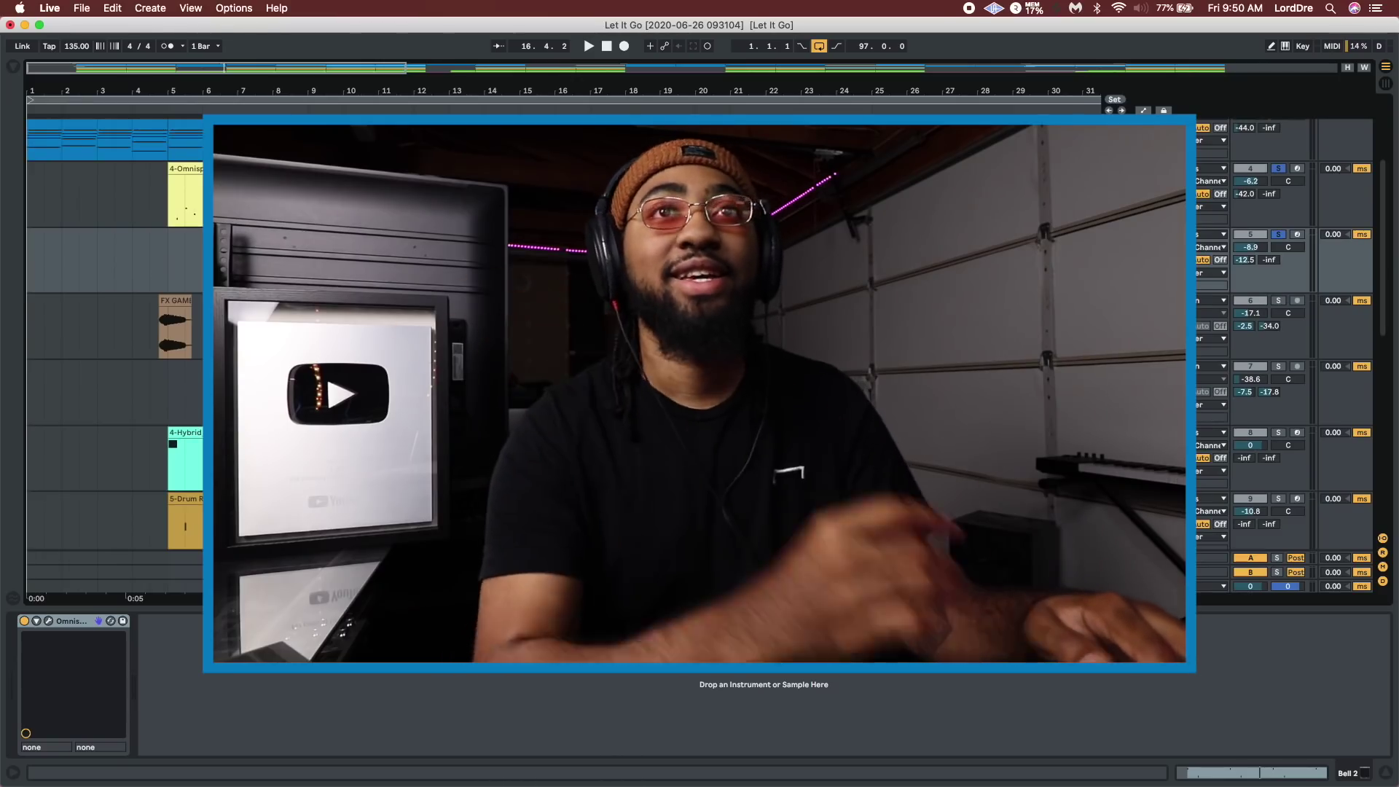
scroll(114, 357, down, 1)
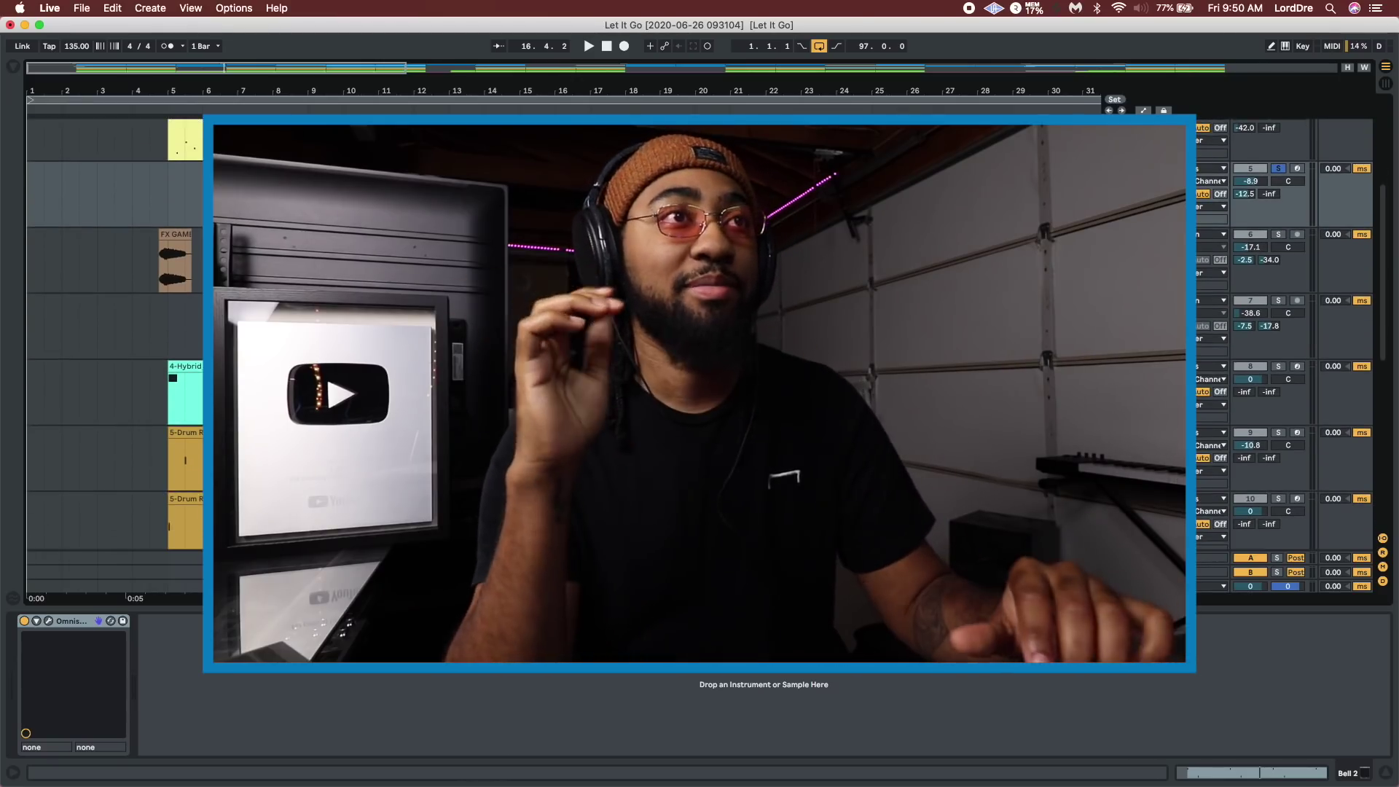
scroll(114, 357, down, 2)
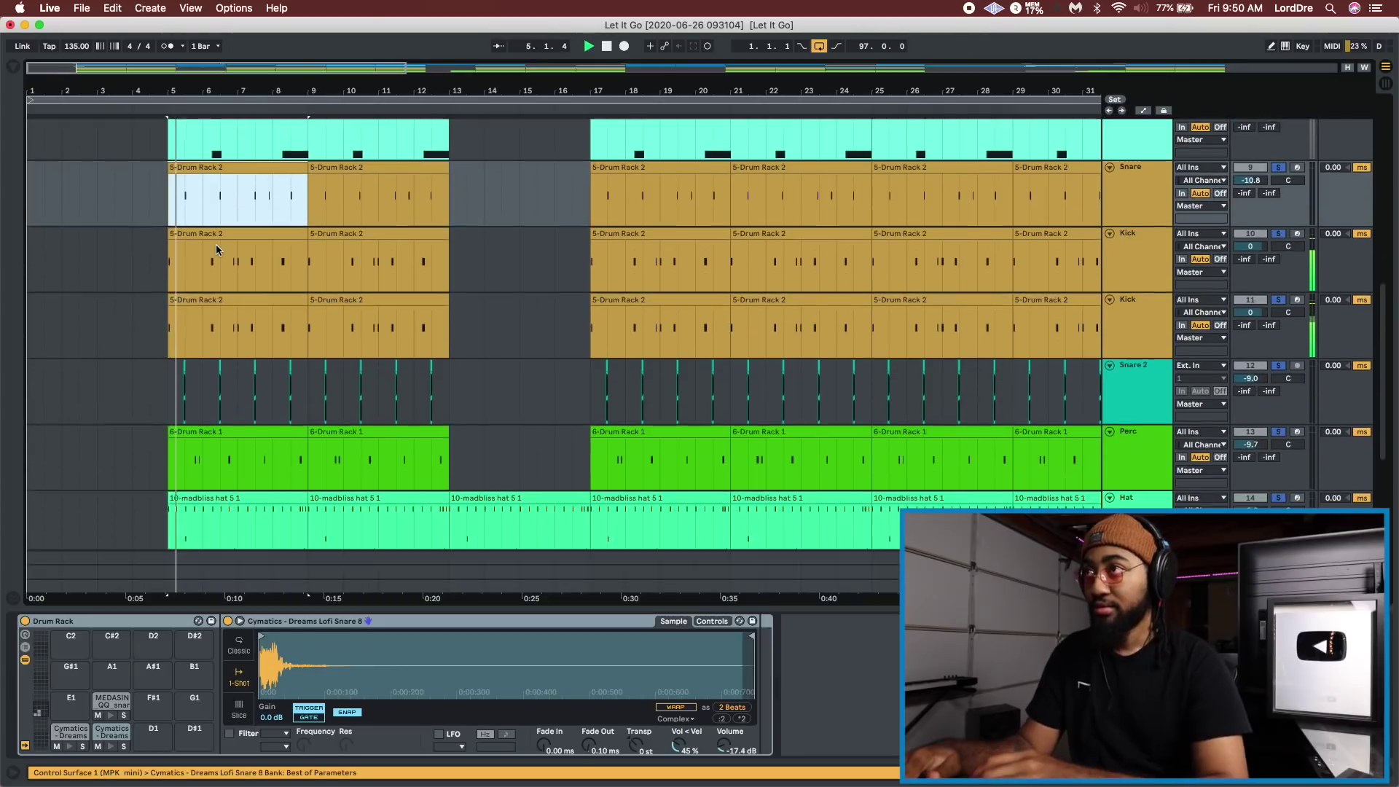
scroll(216, 250, up, 5)
scroll(216, 250, down, 1)
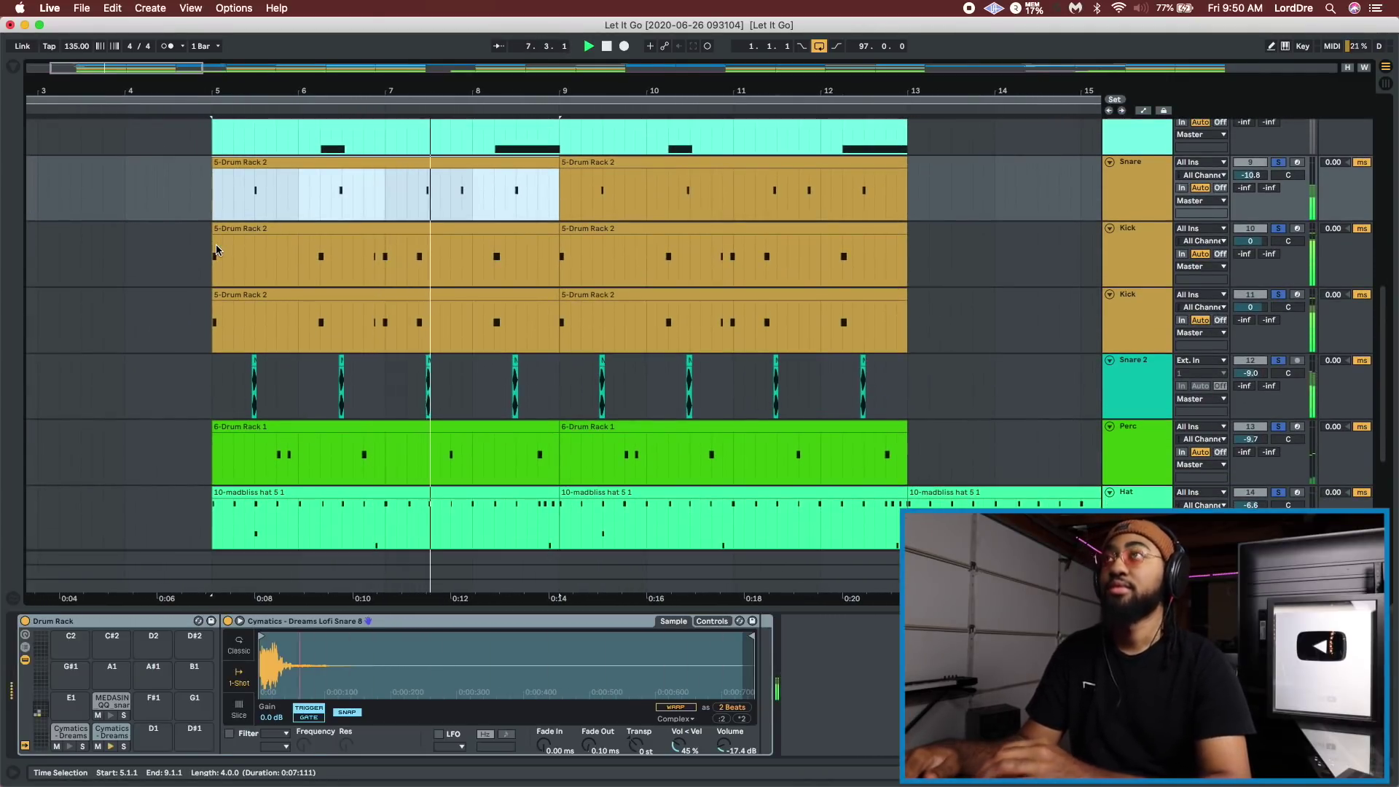
scroll(215, 250, down, 2)
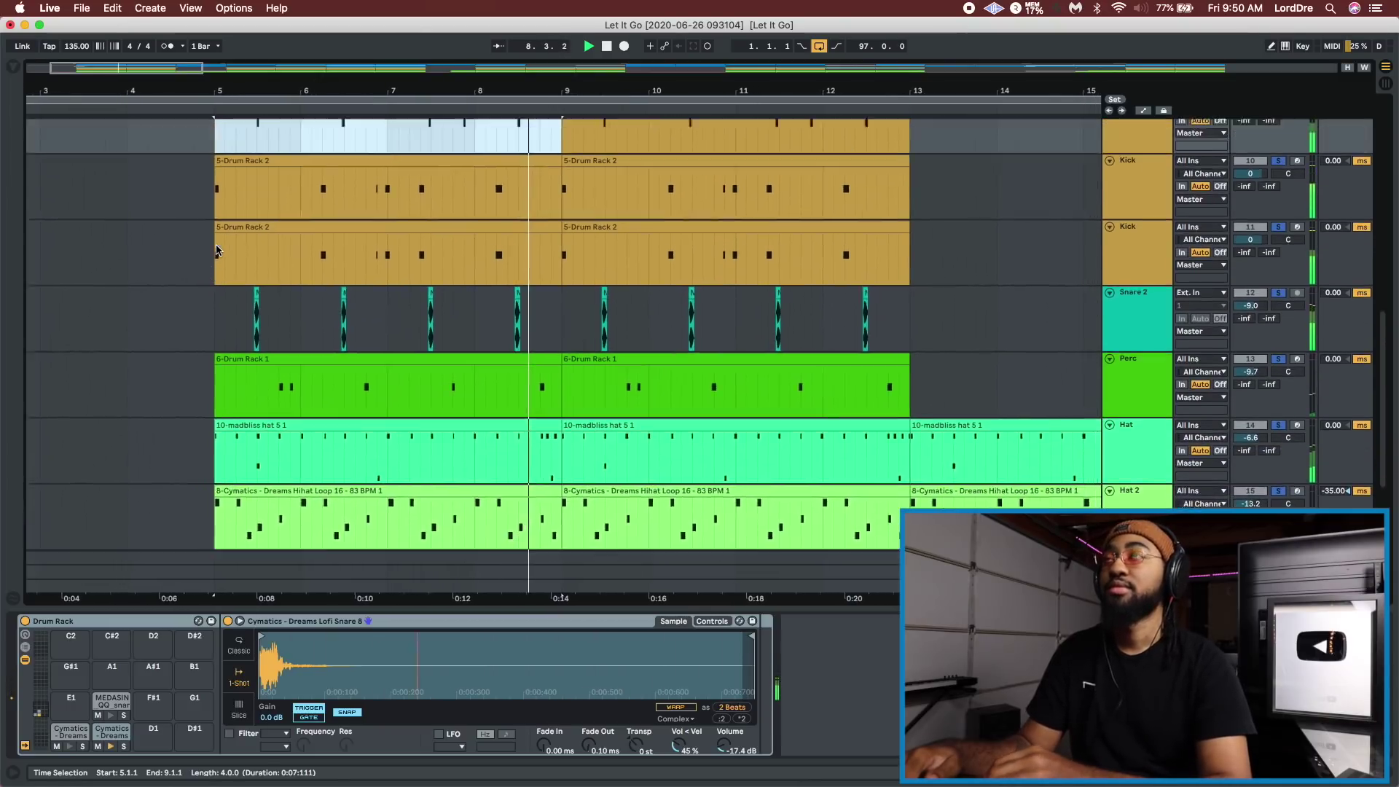
scroll(216, 250, up, 3)
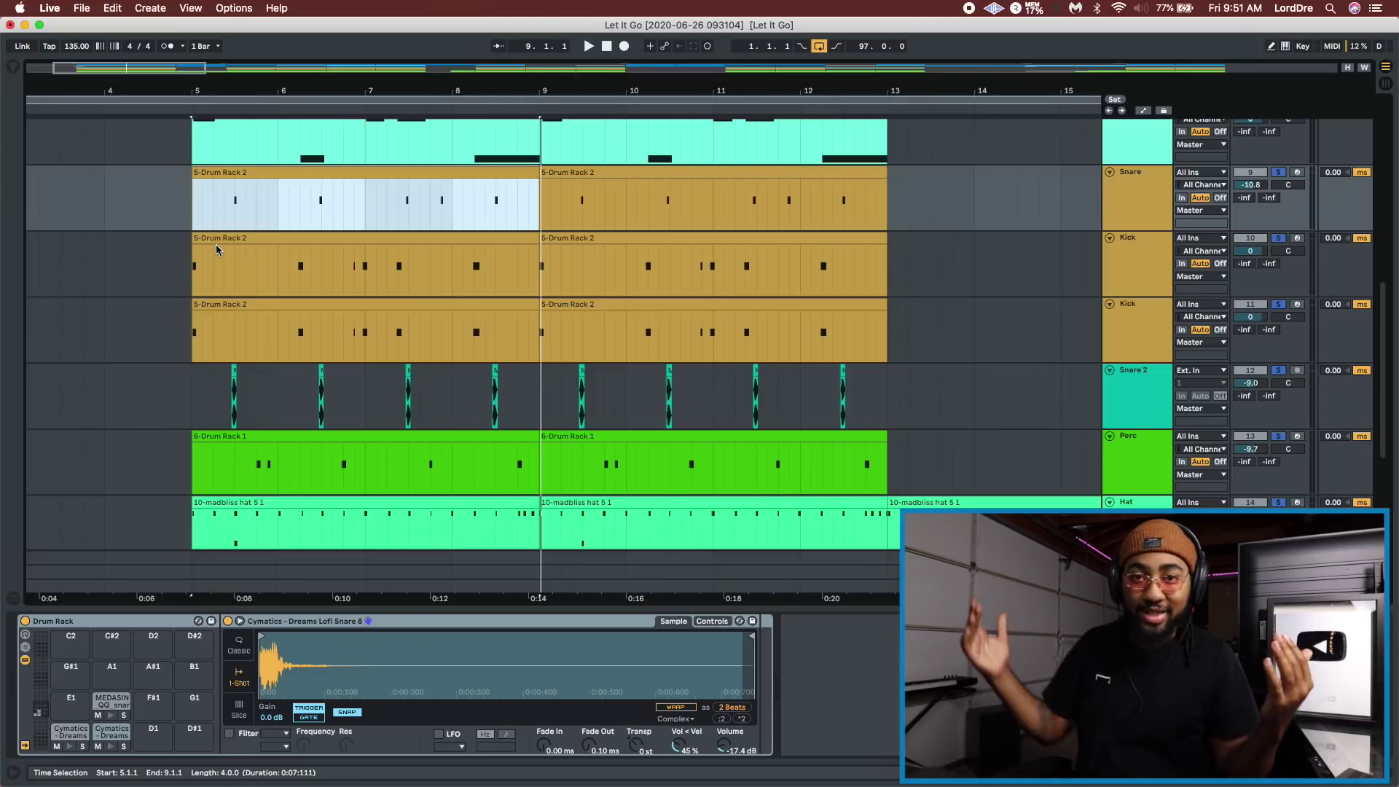
- View the MIDI notes of the Snare track's first clip, and return to the track's Drum Rack
double_click(279, 186)
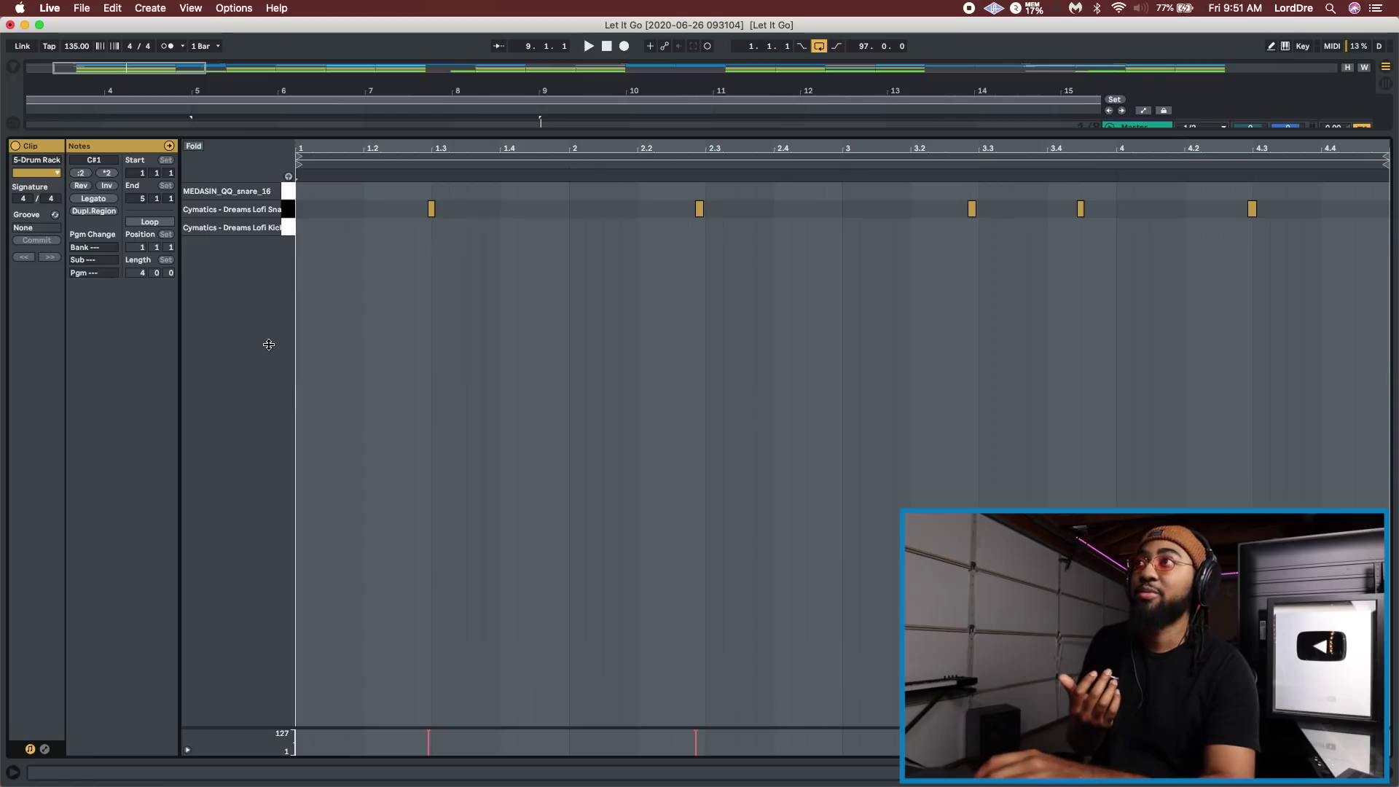
click(1389, 778)
double_click(1161, 185)
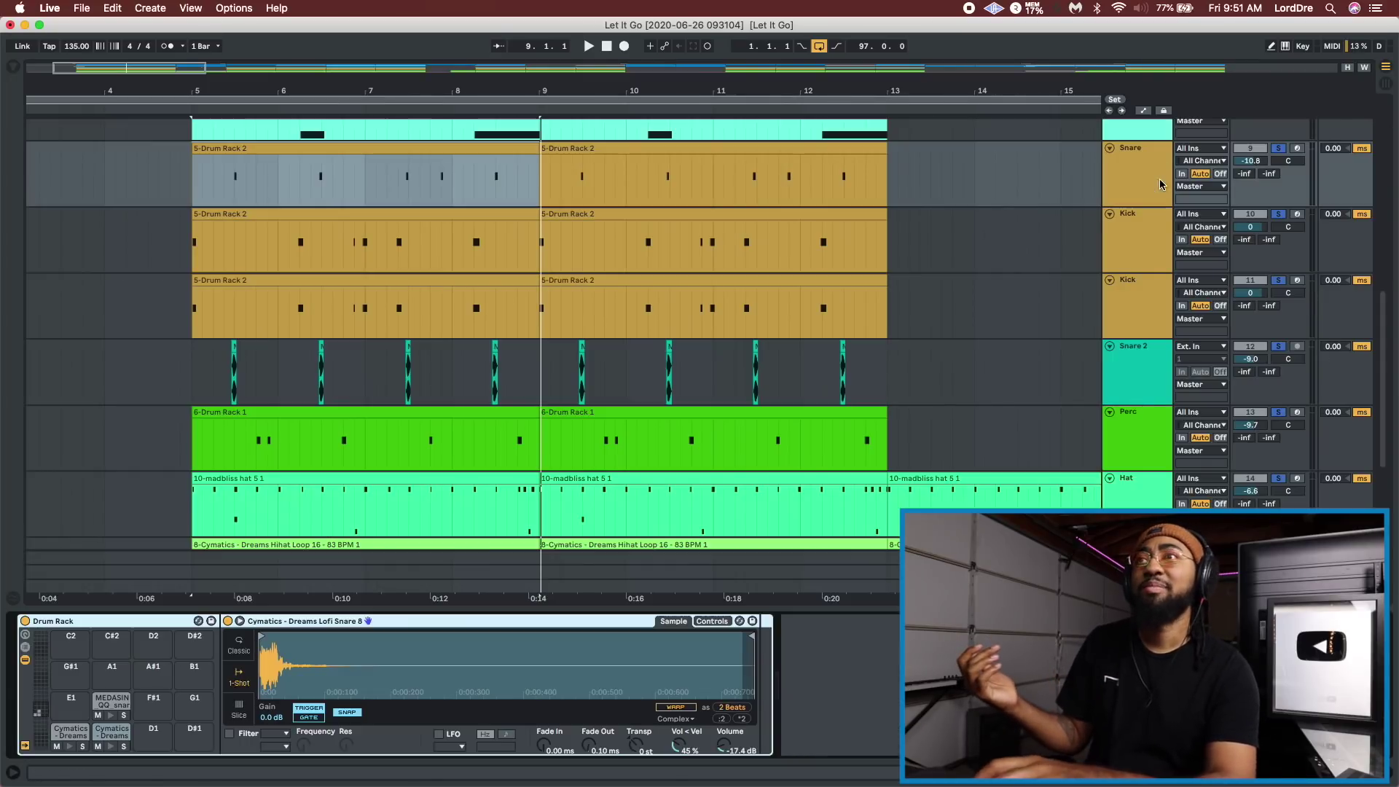
- Inspect the Drum Rack's MEDASIN QQ snare, Cymatics Dreams Lofi Snare 8 and Dreams Lofi Kick 33 samples
click(108, 701)
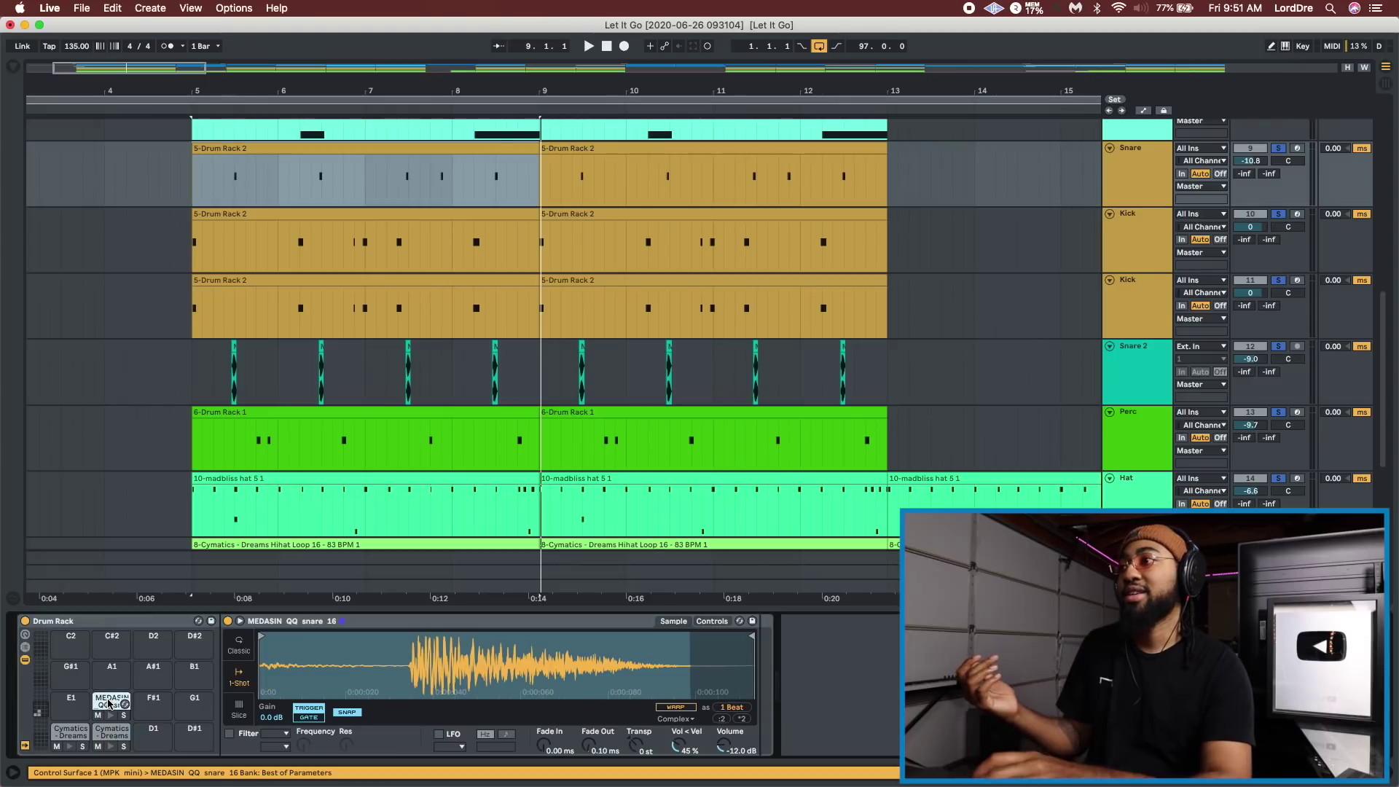
click(109, 730)
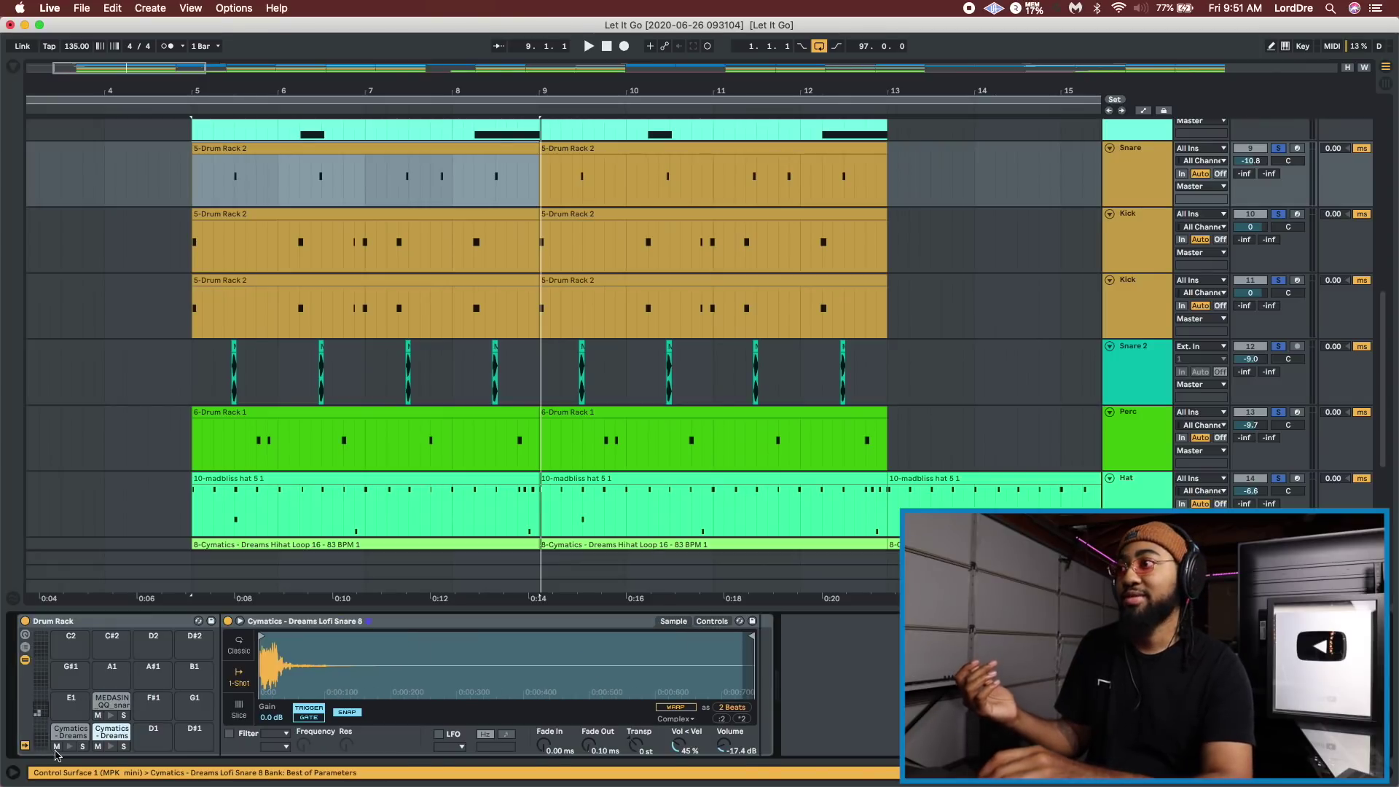
click(64, 731)
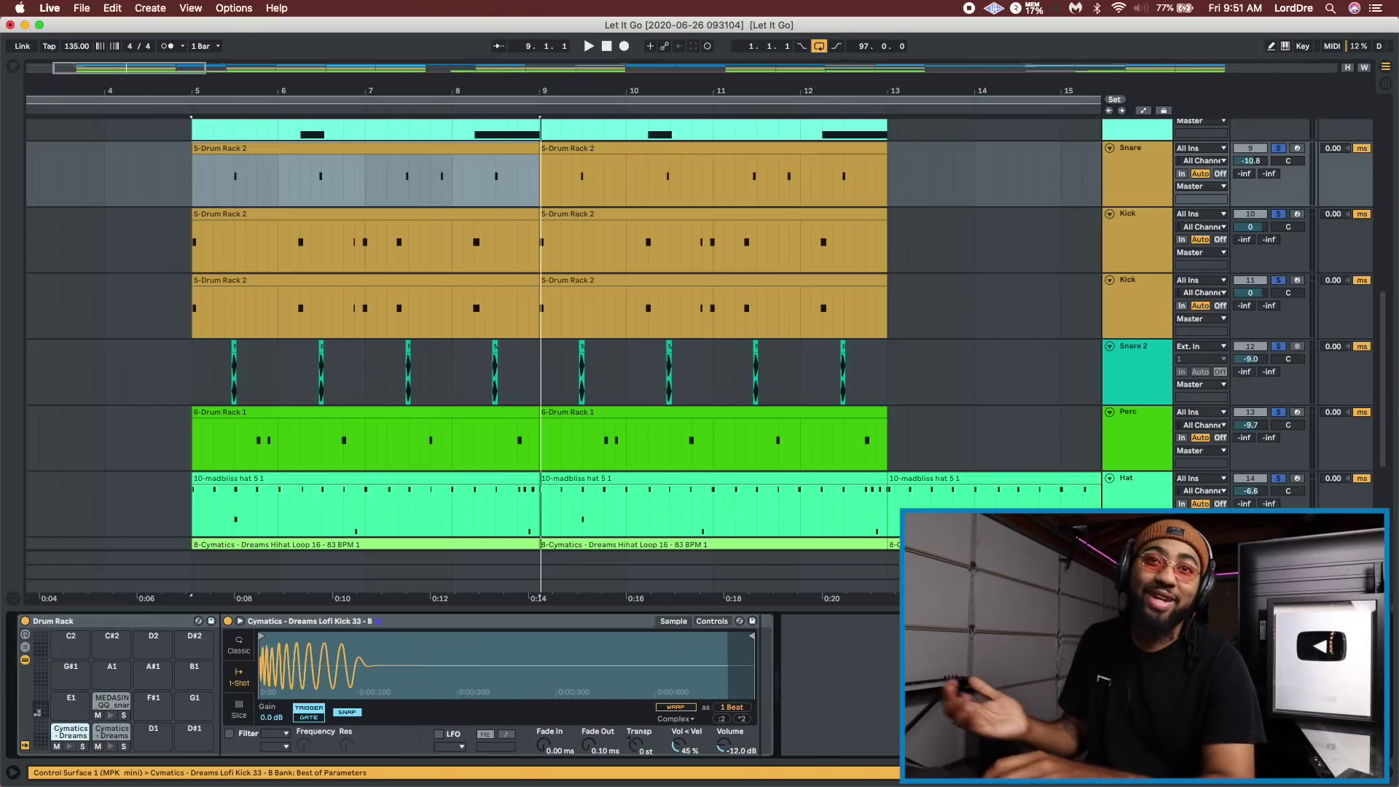
click(1389, 779)
- Examine the EQ Eight curve on the Snare 2 track
scroll(1113, 278, up, 2)
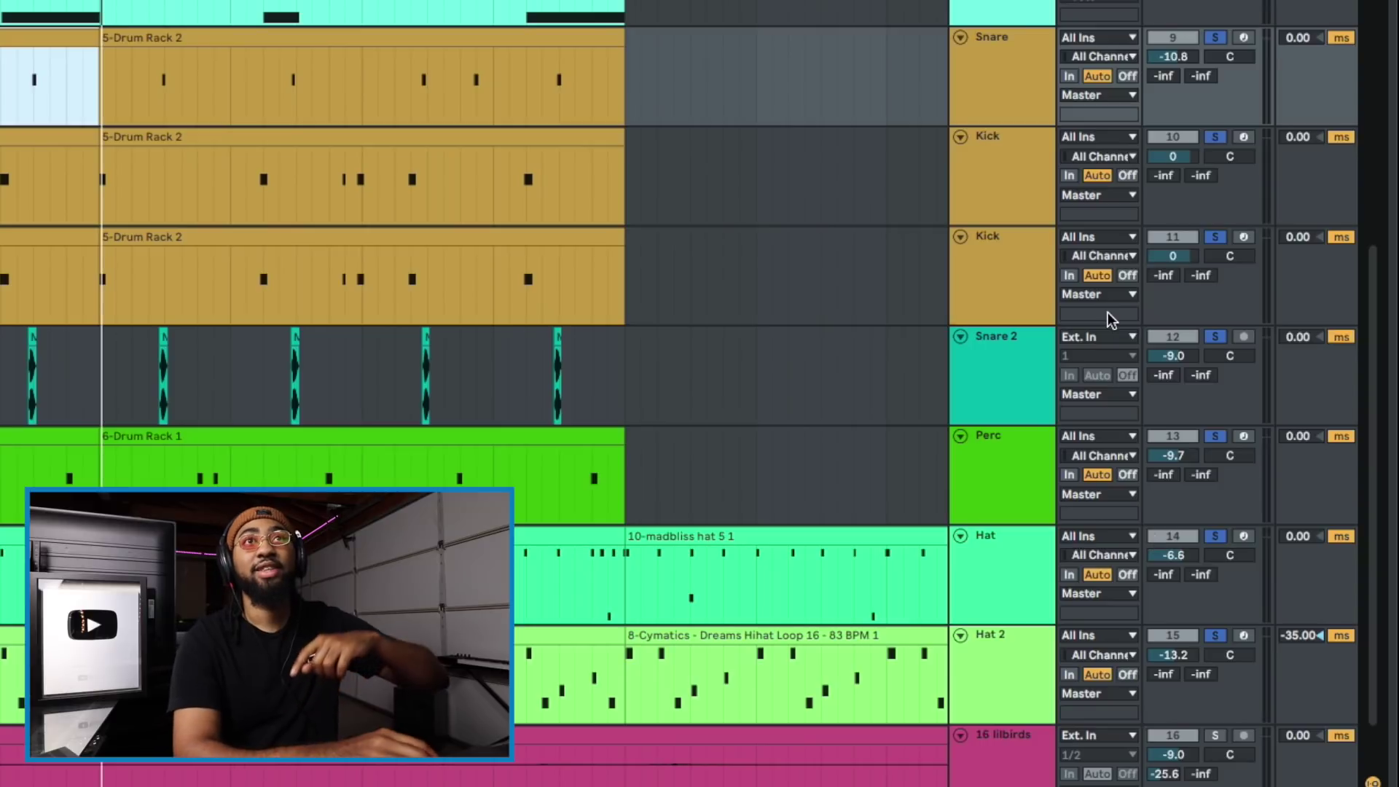
scroll(1111, 320, up, 3)
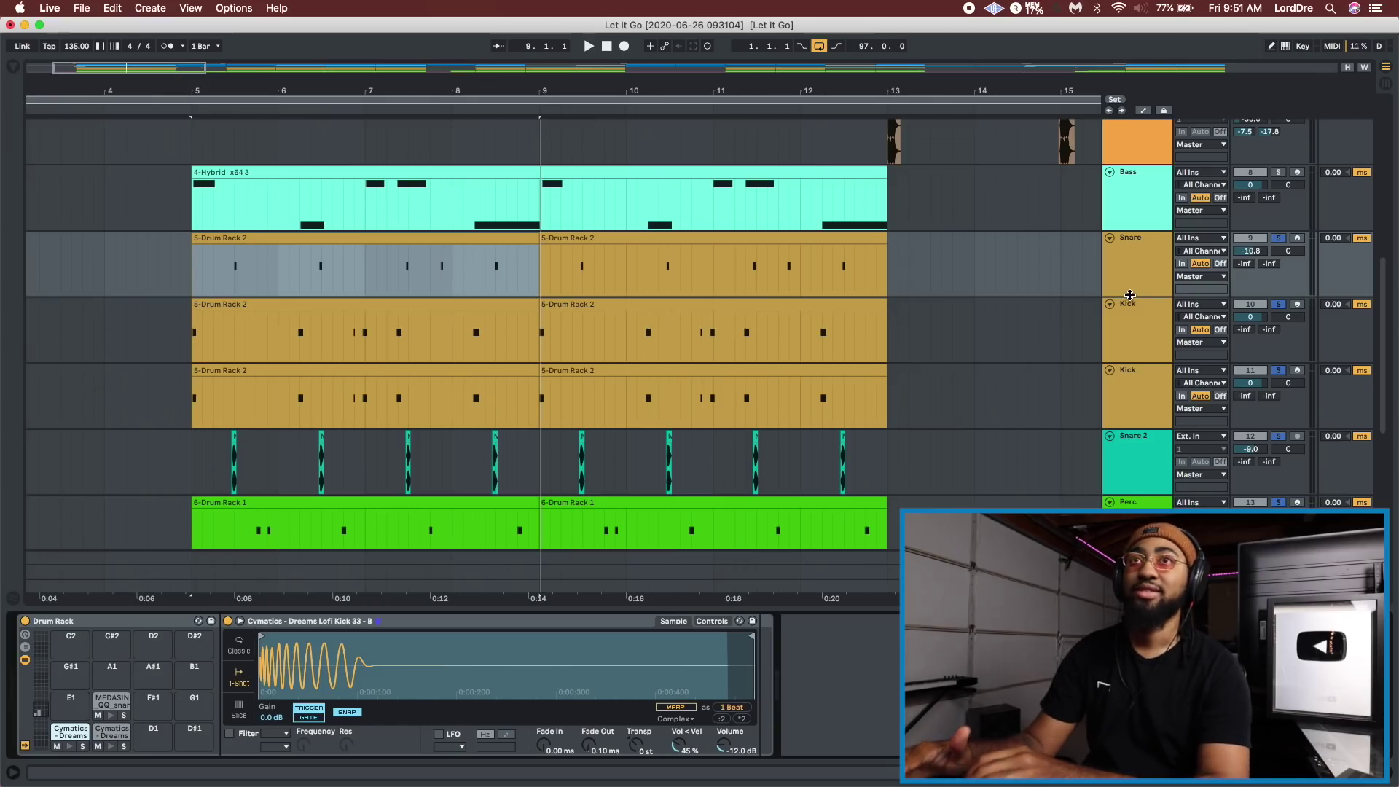
click(1128, 456)
scroll(1128, 456, down, 3)
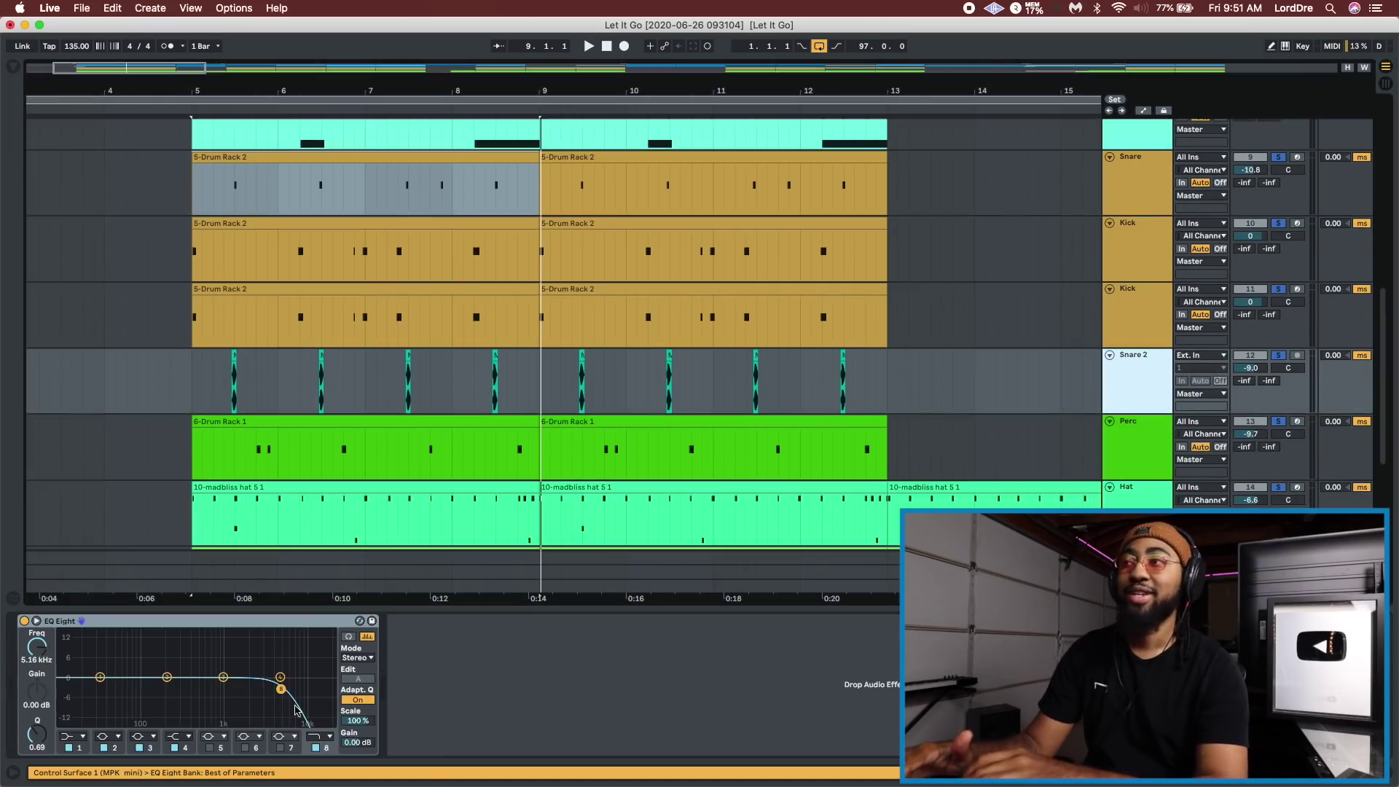
scroll(836, 445, down, 1)
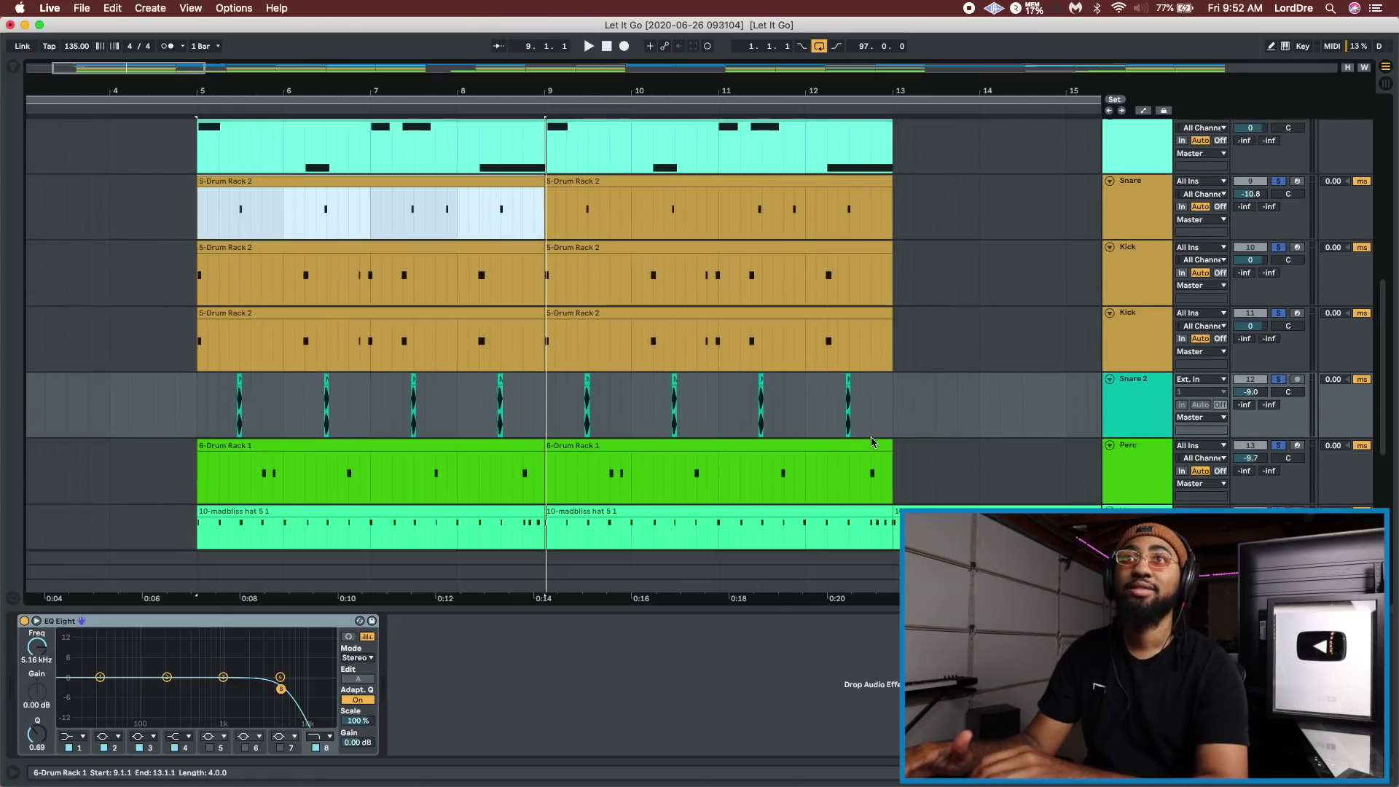
- Inspect the devices on the Hat, 16 lilbirds and Hat 2 tracks
click(1137, 491)
scroll(1137, 495, down, 3)
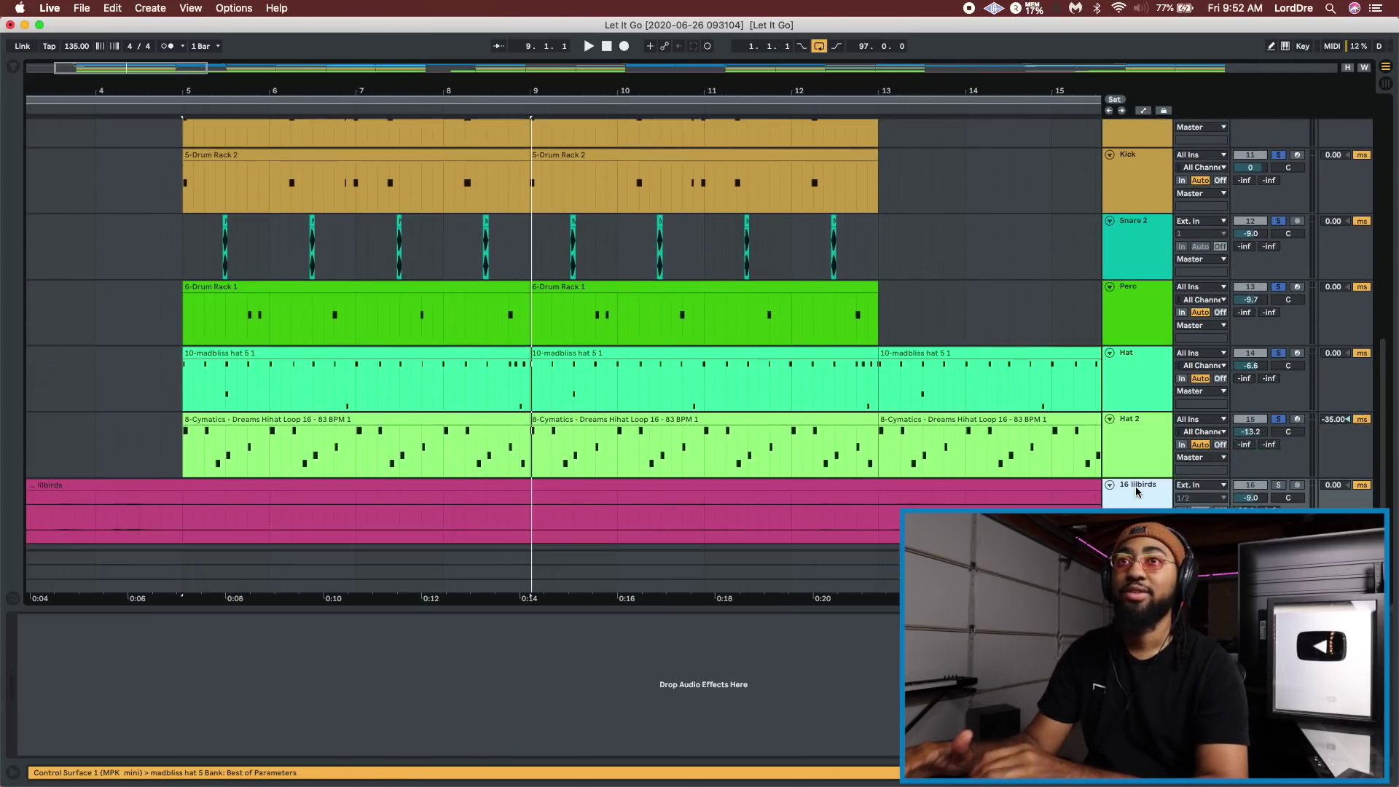
click(1130, 452)
scroll(1129, 350, up, 7)
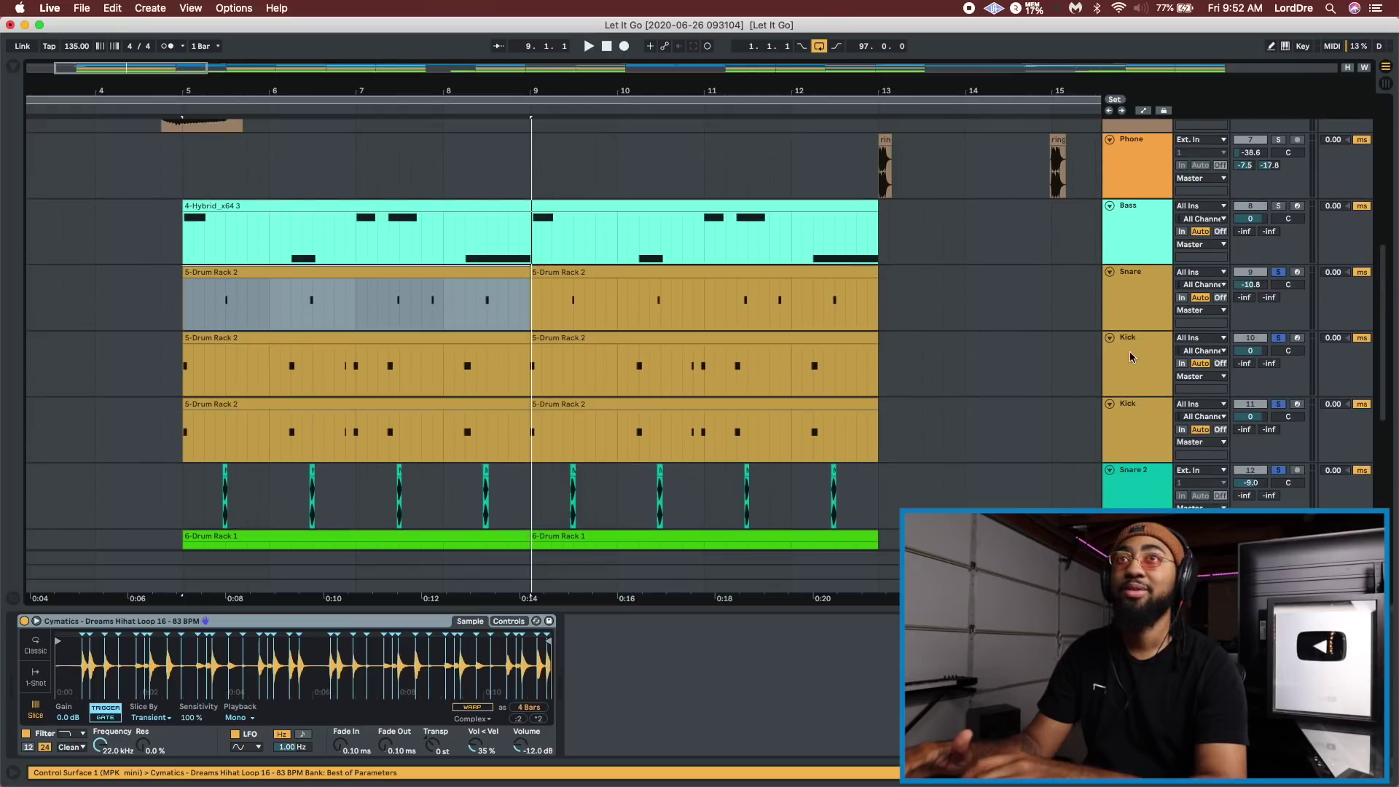
- Show the Drum Rack and EQ Eight of the upper drum tracks, and return to the melodic and Phone tracks
click(1131, 291)
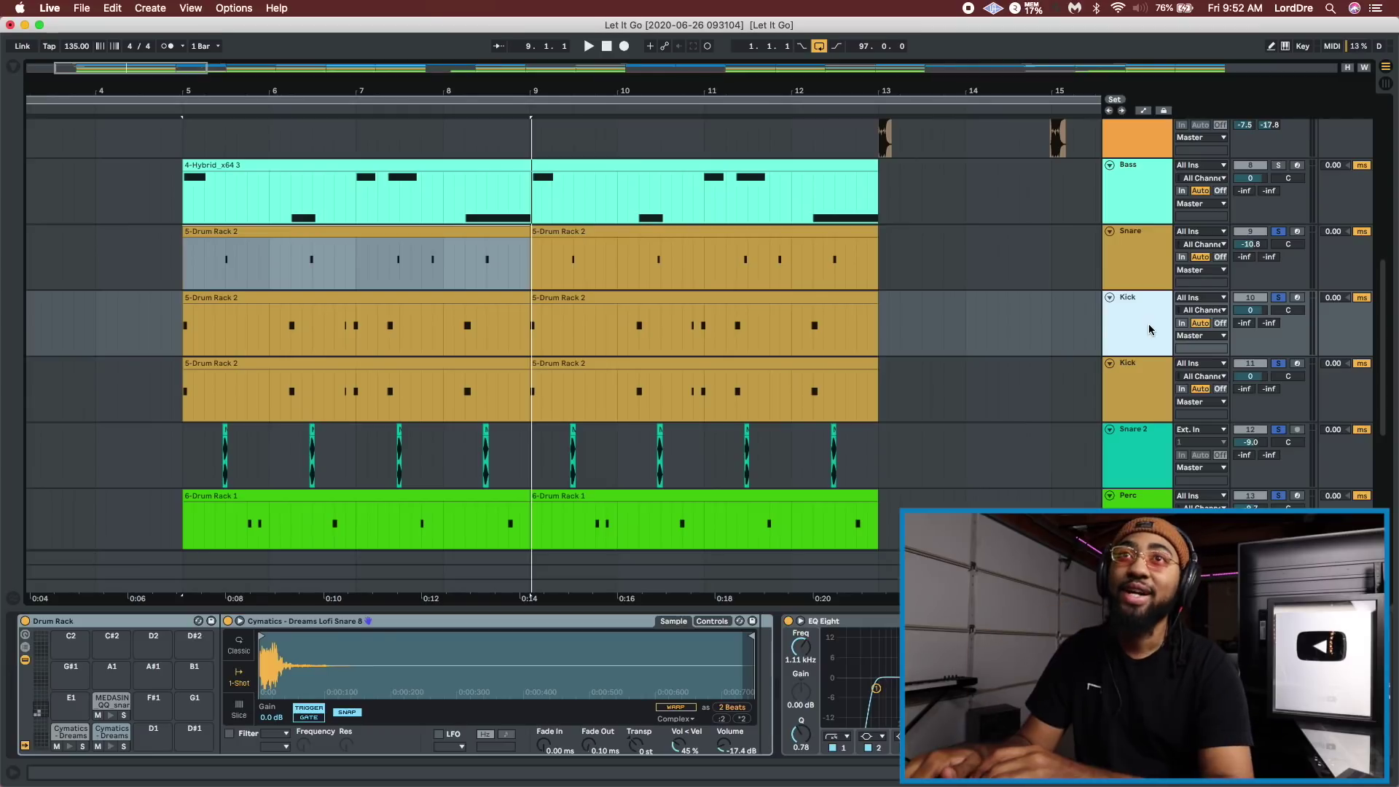
scroll(1117, 335, up, 6)
scroll(1037, 462, down, 3)
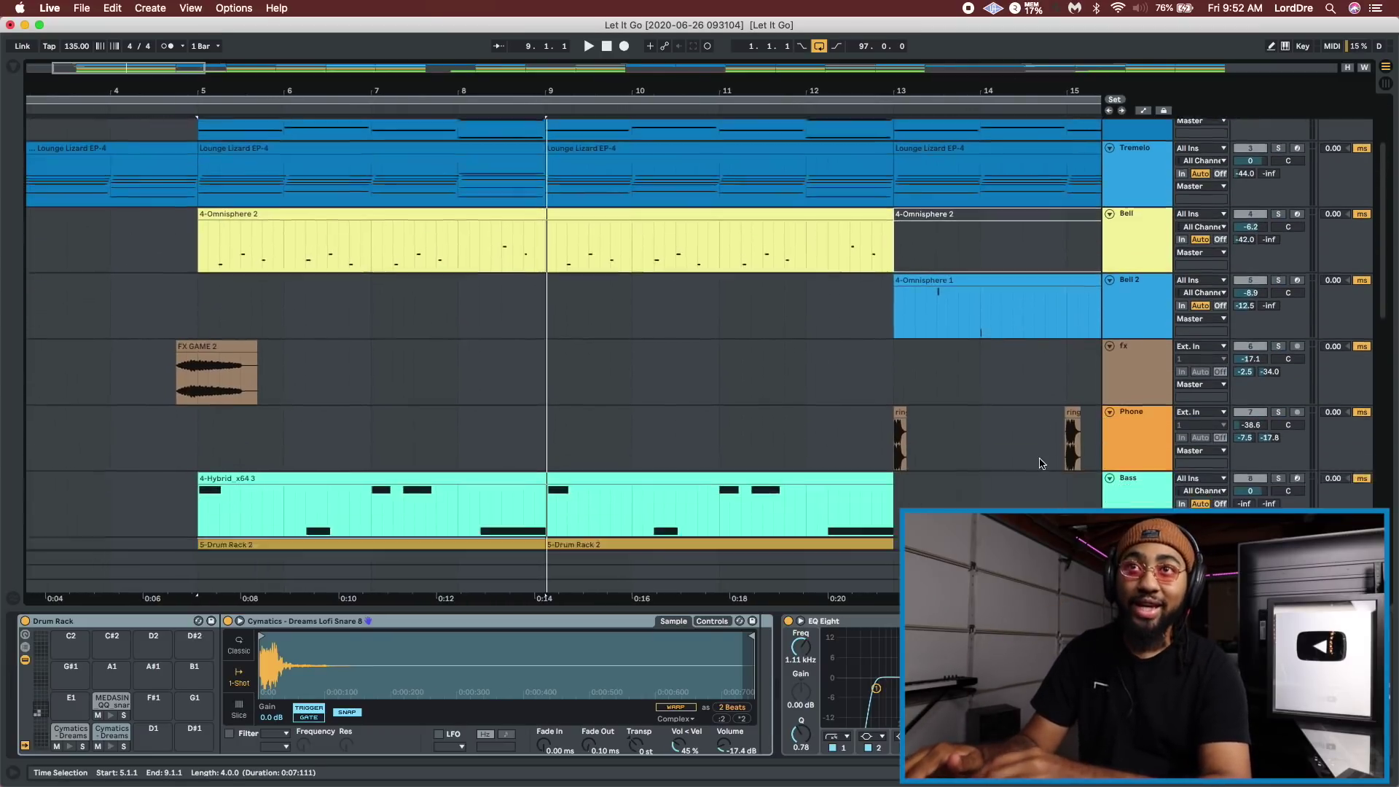
- Play the beat with the lower Kick track off, and switch that track back on
scroll(1135, 430, up, 3)
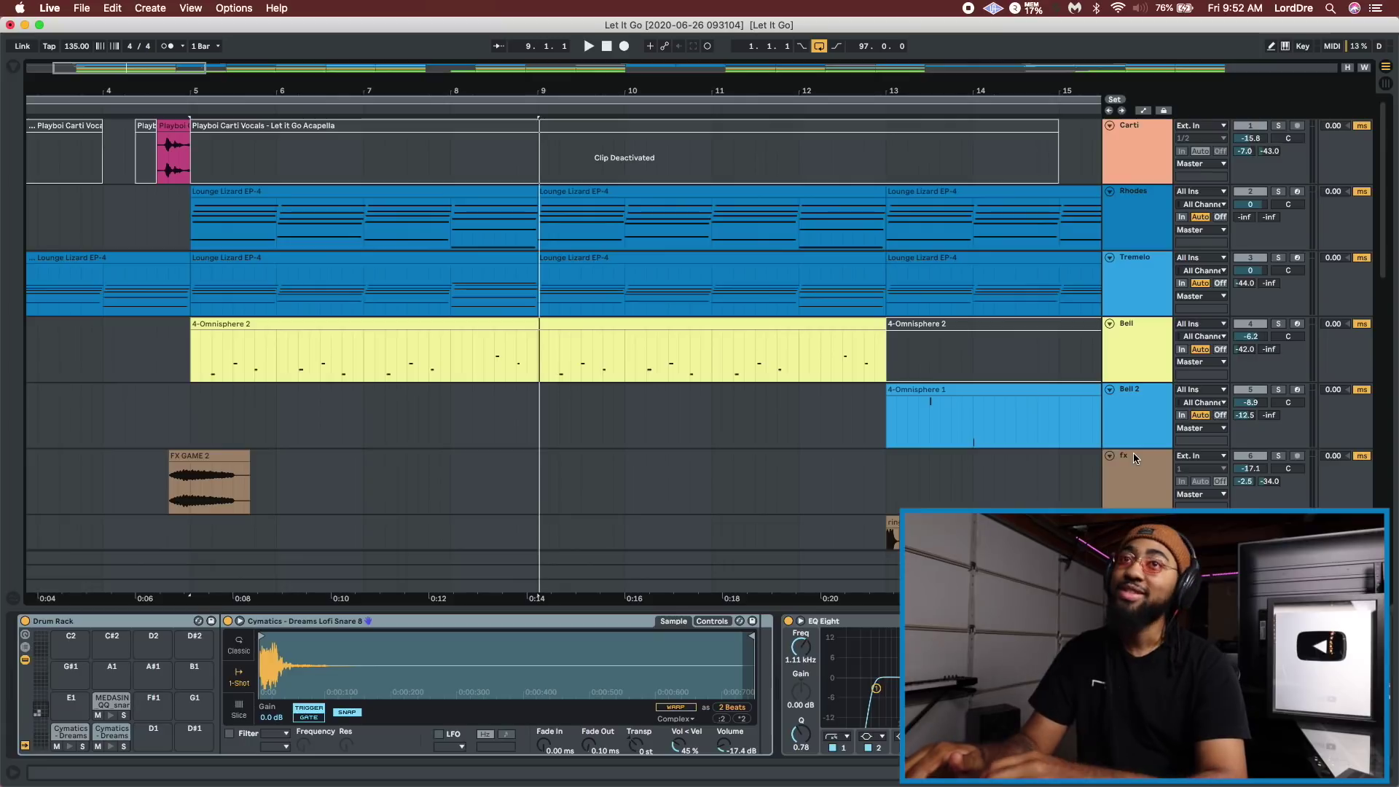
scroll(1134, 453, down, 8)
scroll(1150, 325, up, 3)
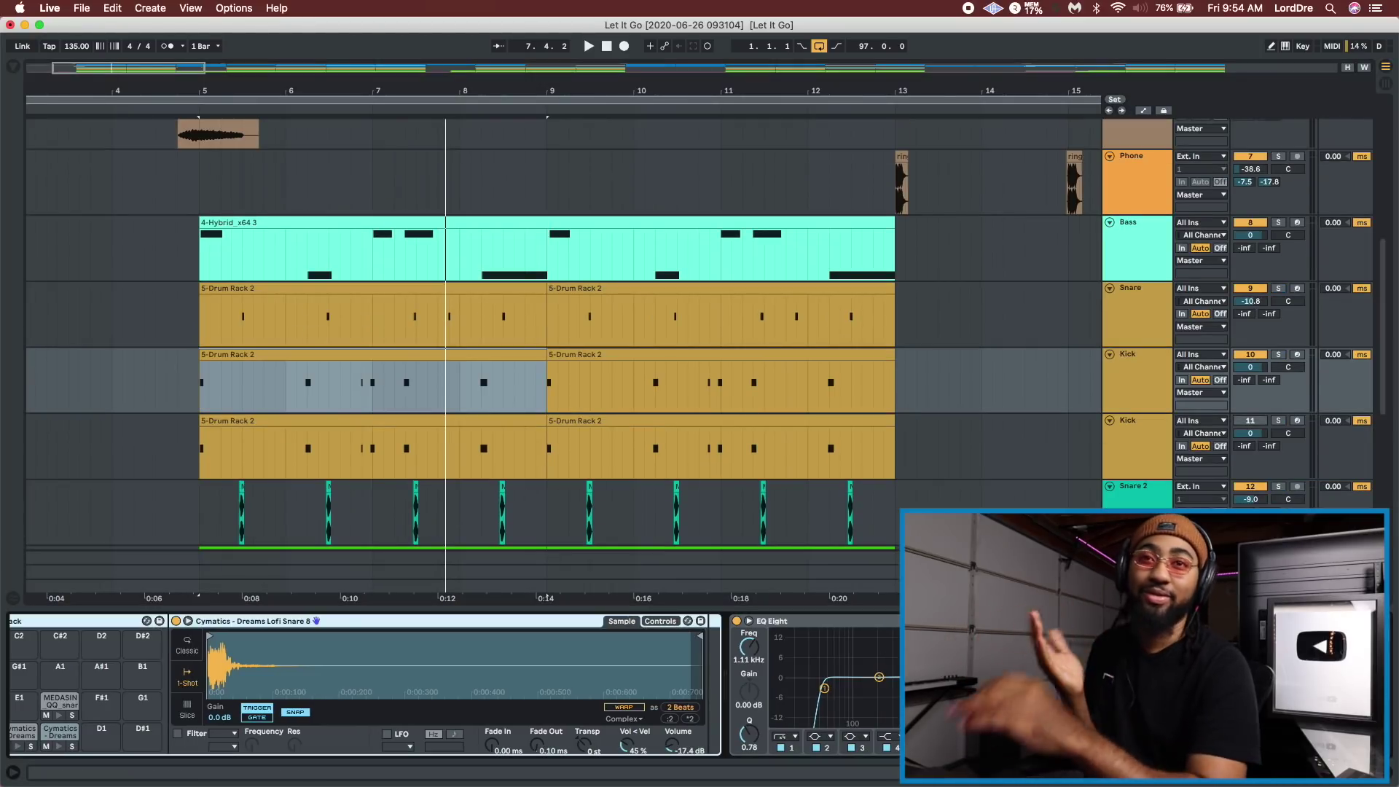
click(1390, 777)
click(1134, 388)
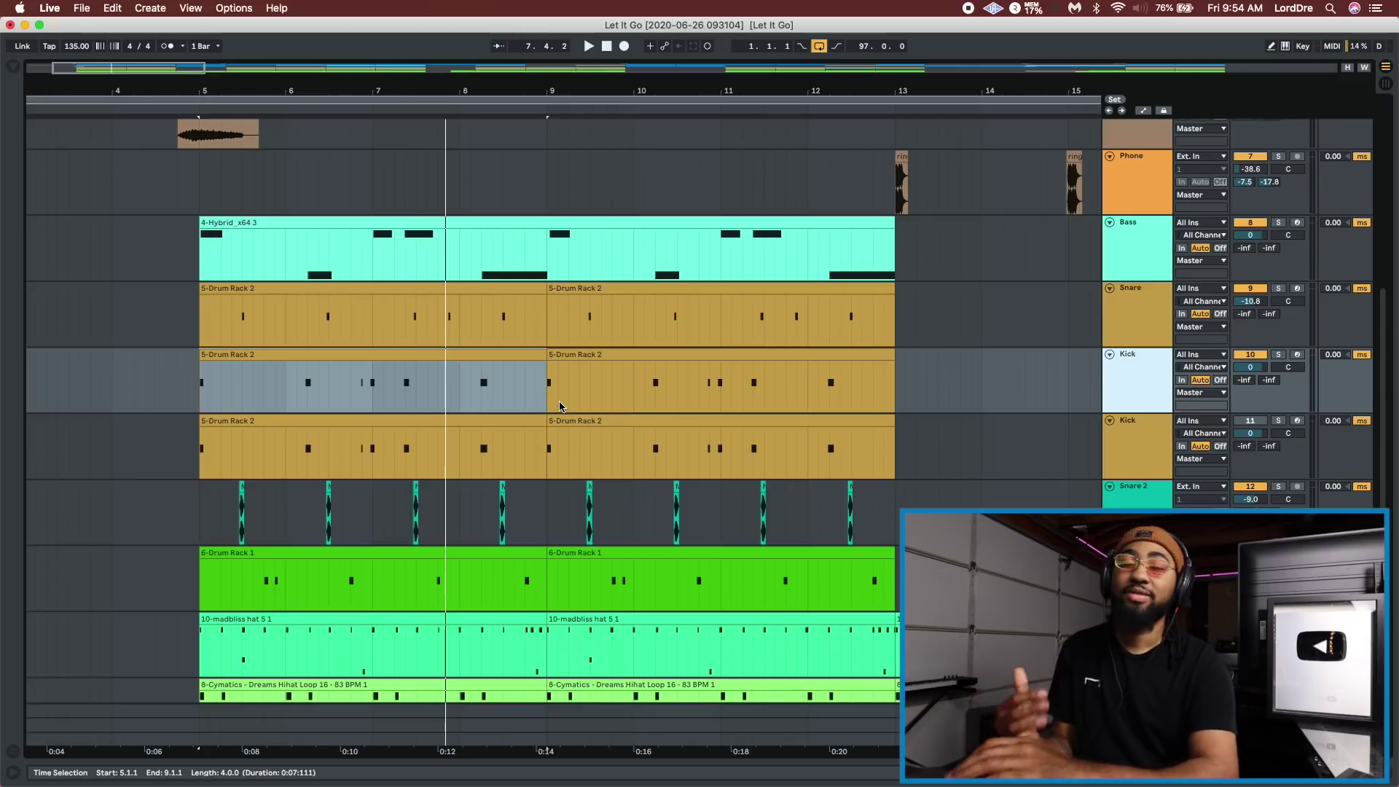
key(space)
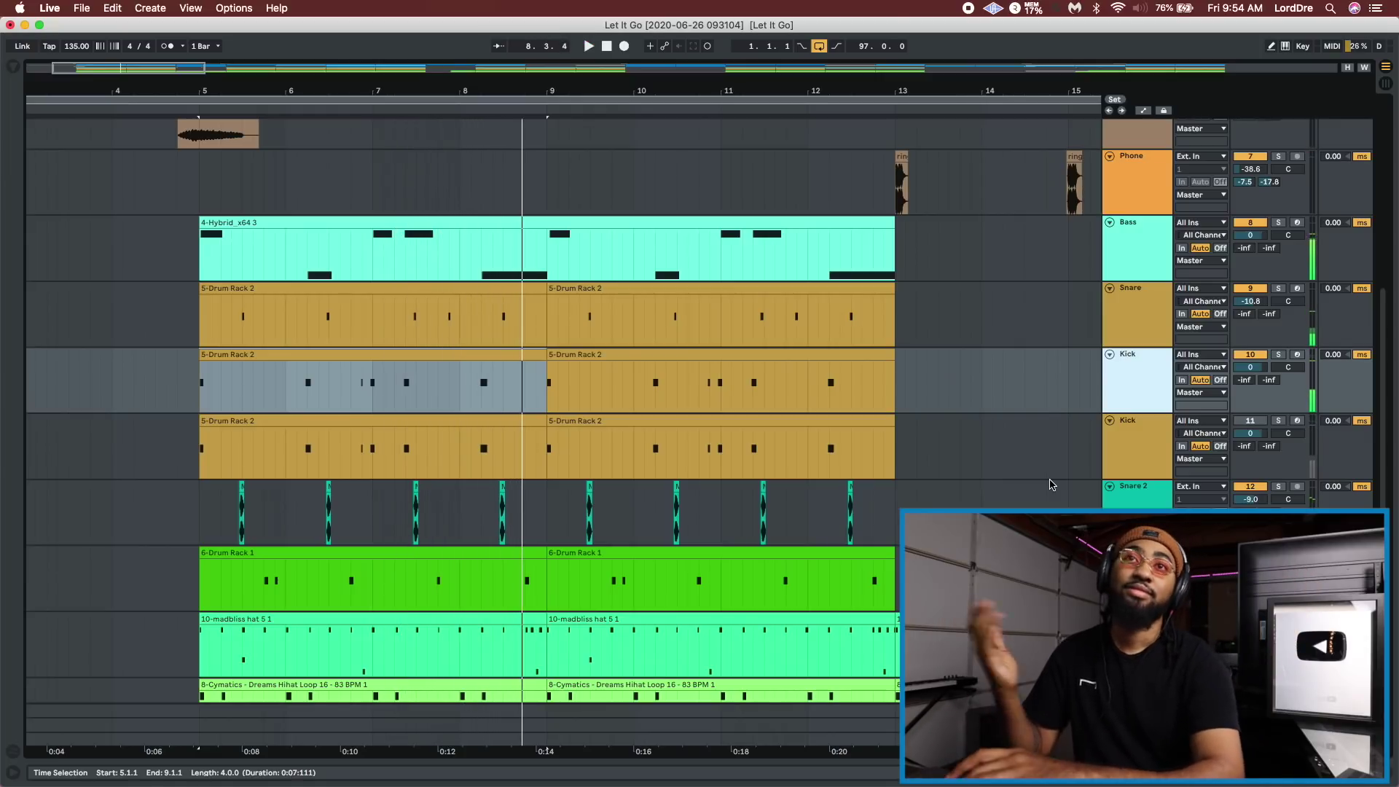
click(1247, 422)
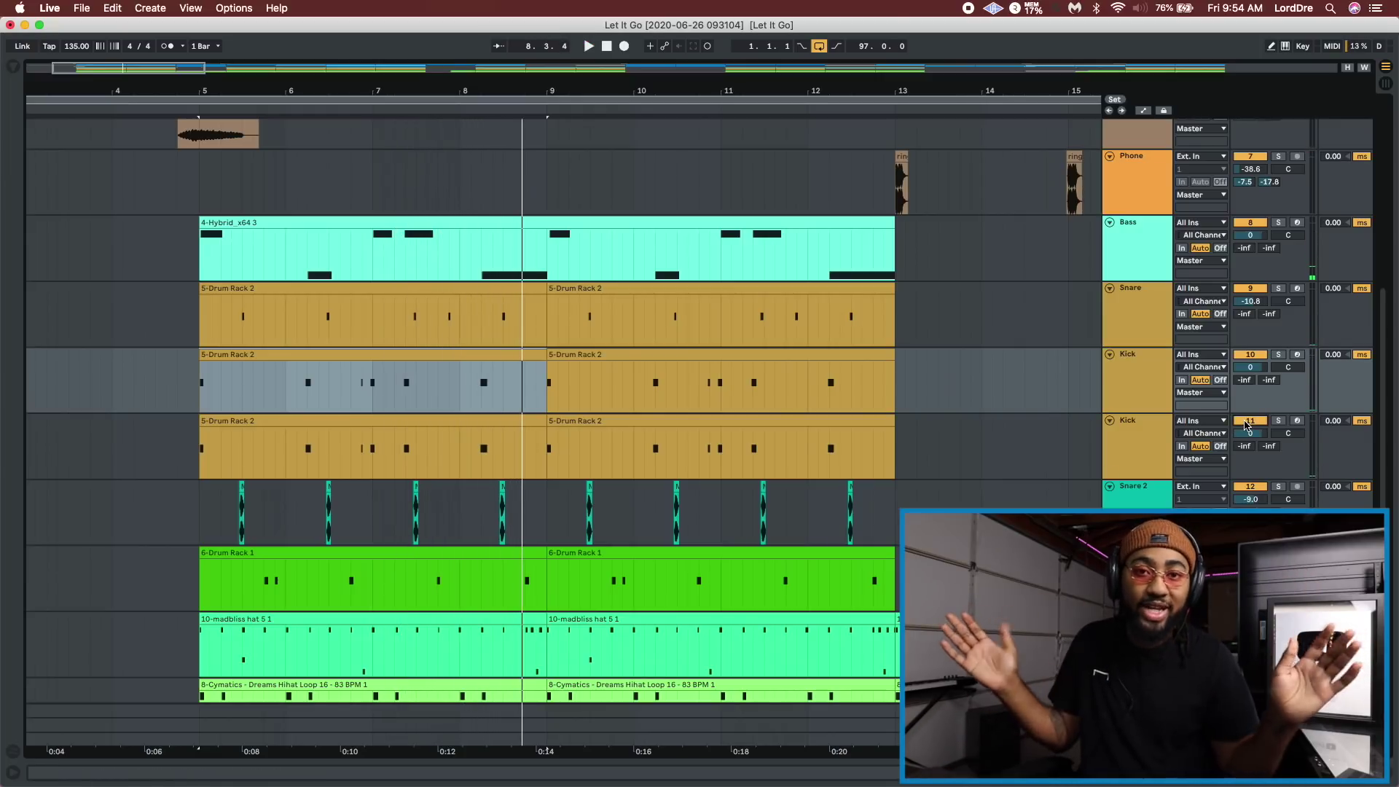
key(space)
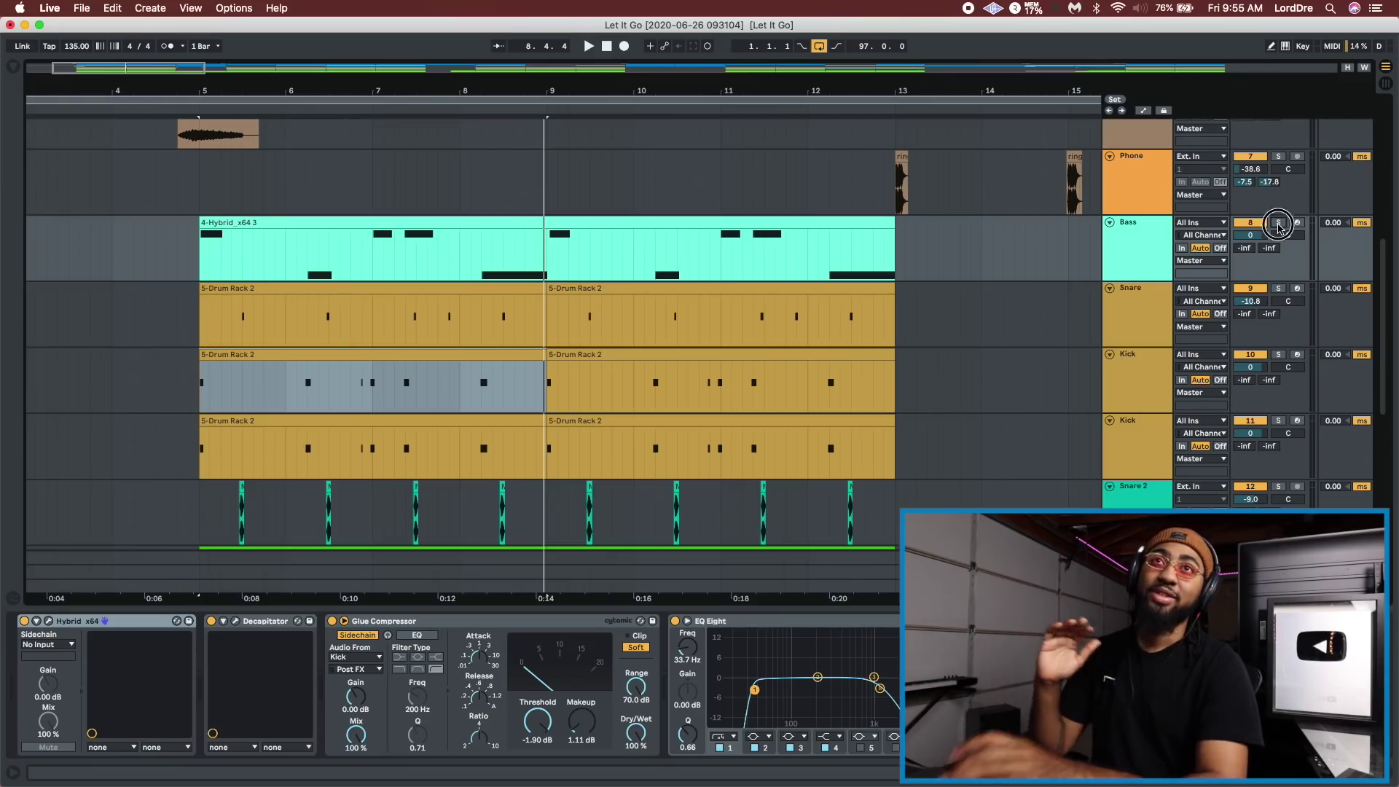
- Solo the Bass track, close its Hybrid 3 synth window, and listen to the bass with its Decapitator selected
click(1279, 223)
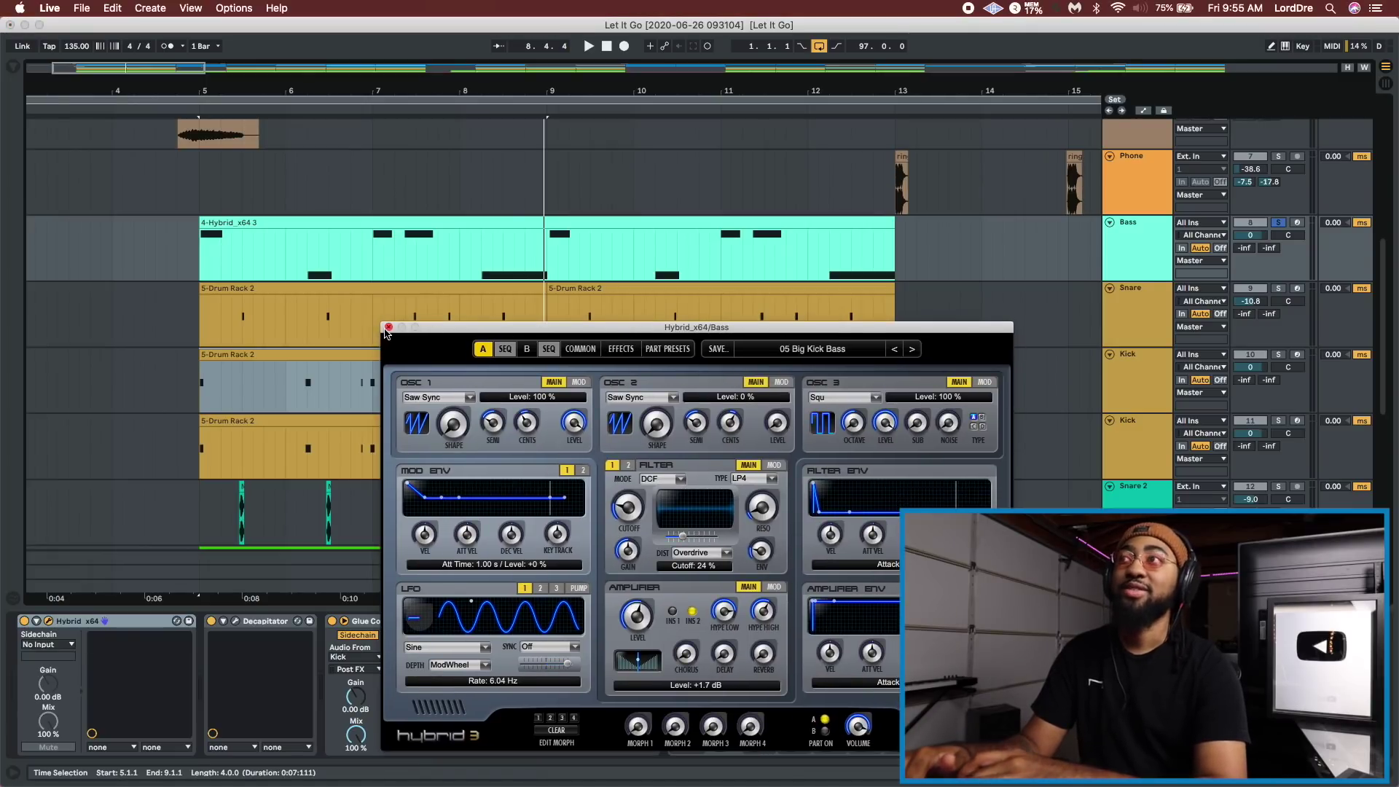
click(388, 328)
key(space)
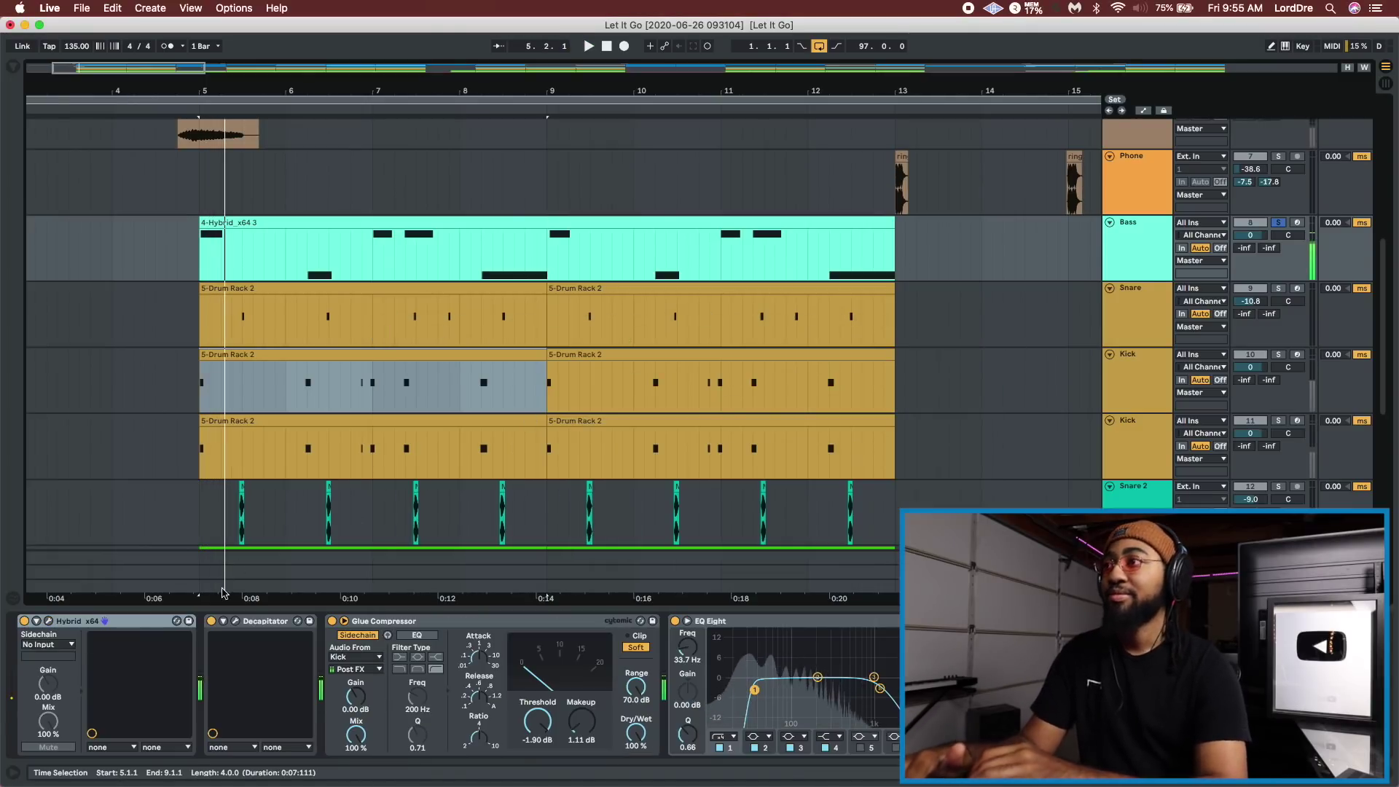
click(234, 624)
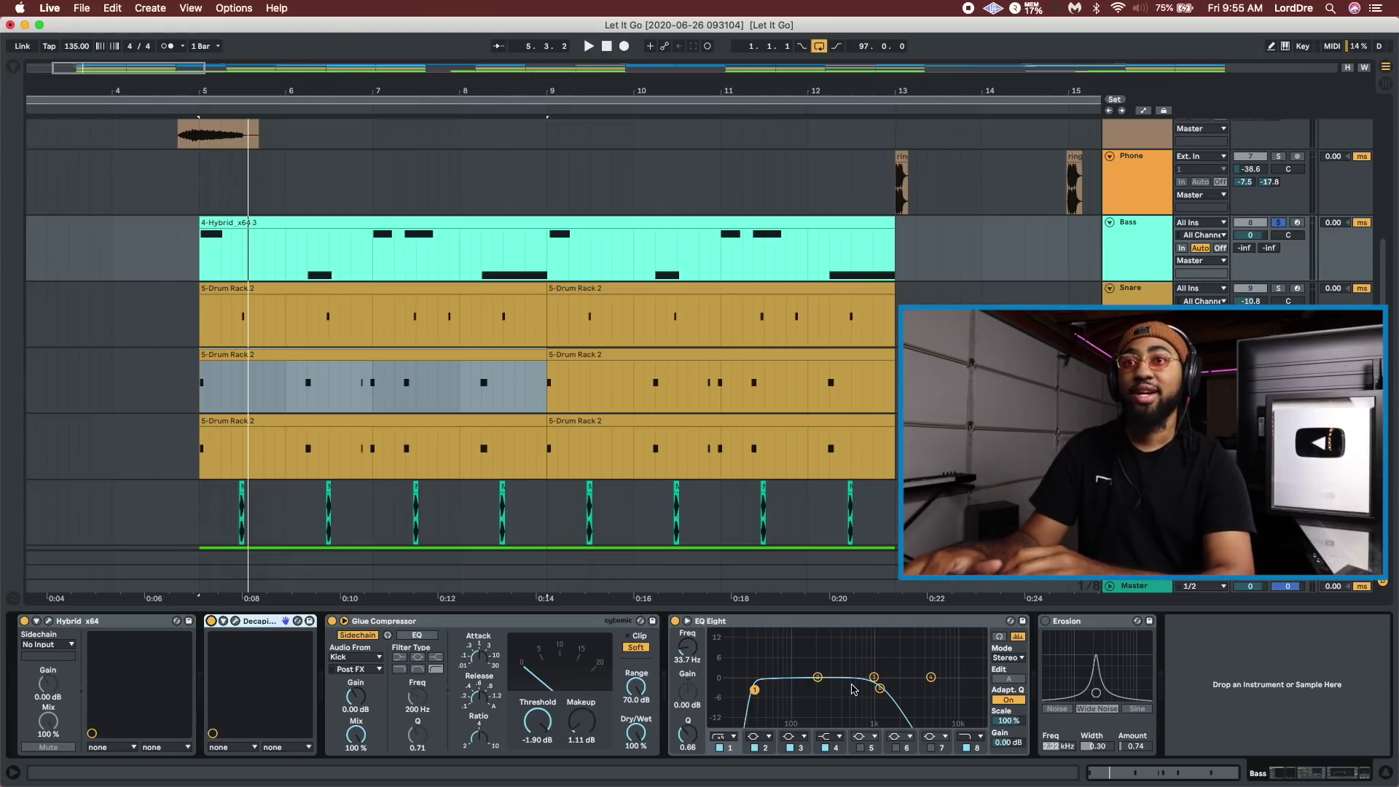
- Play the soloed bass and compare its sound with EQ Eight bypassed and re-enabled
key(space)
click(676, 622)
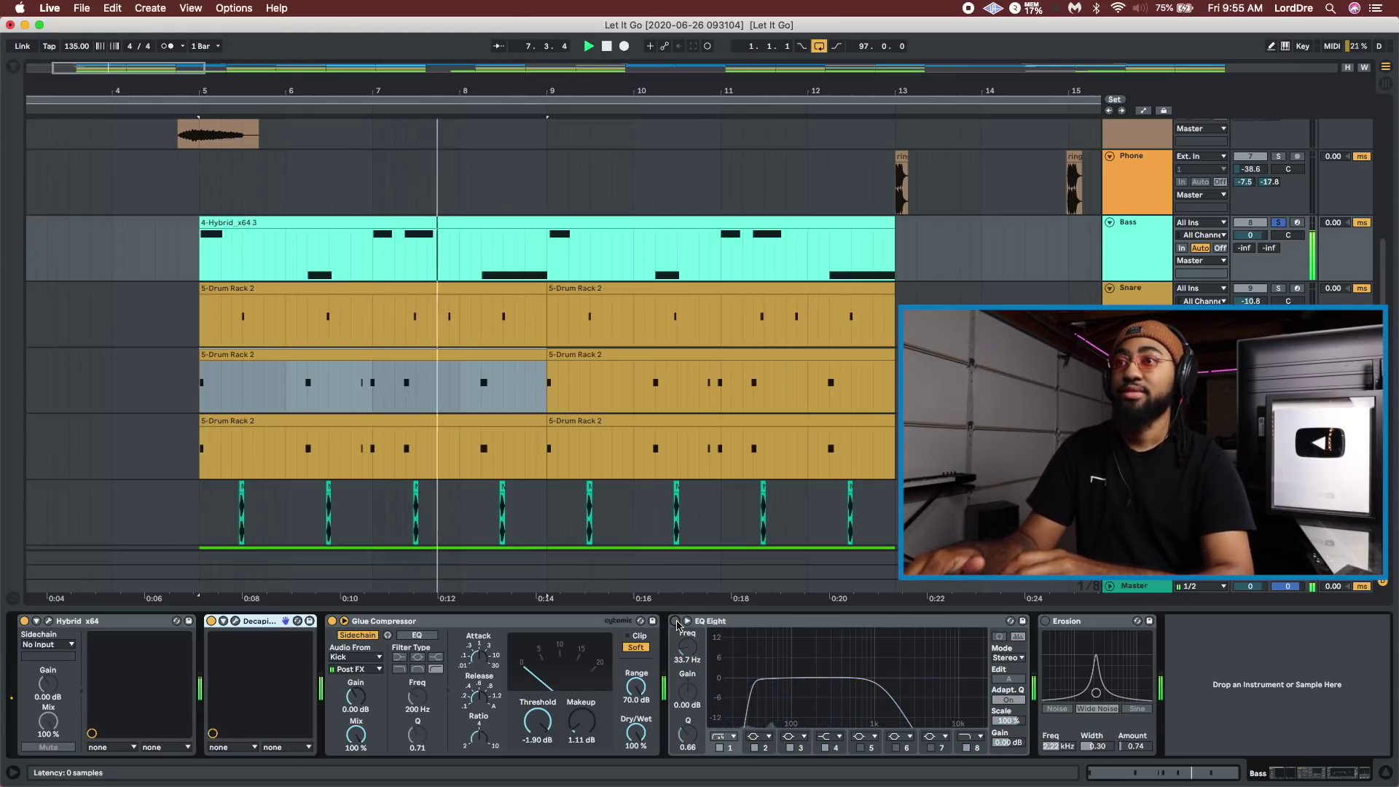
click(676, 623)
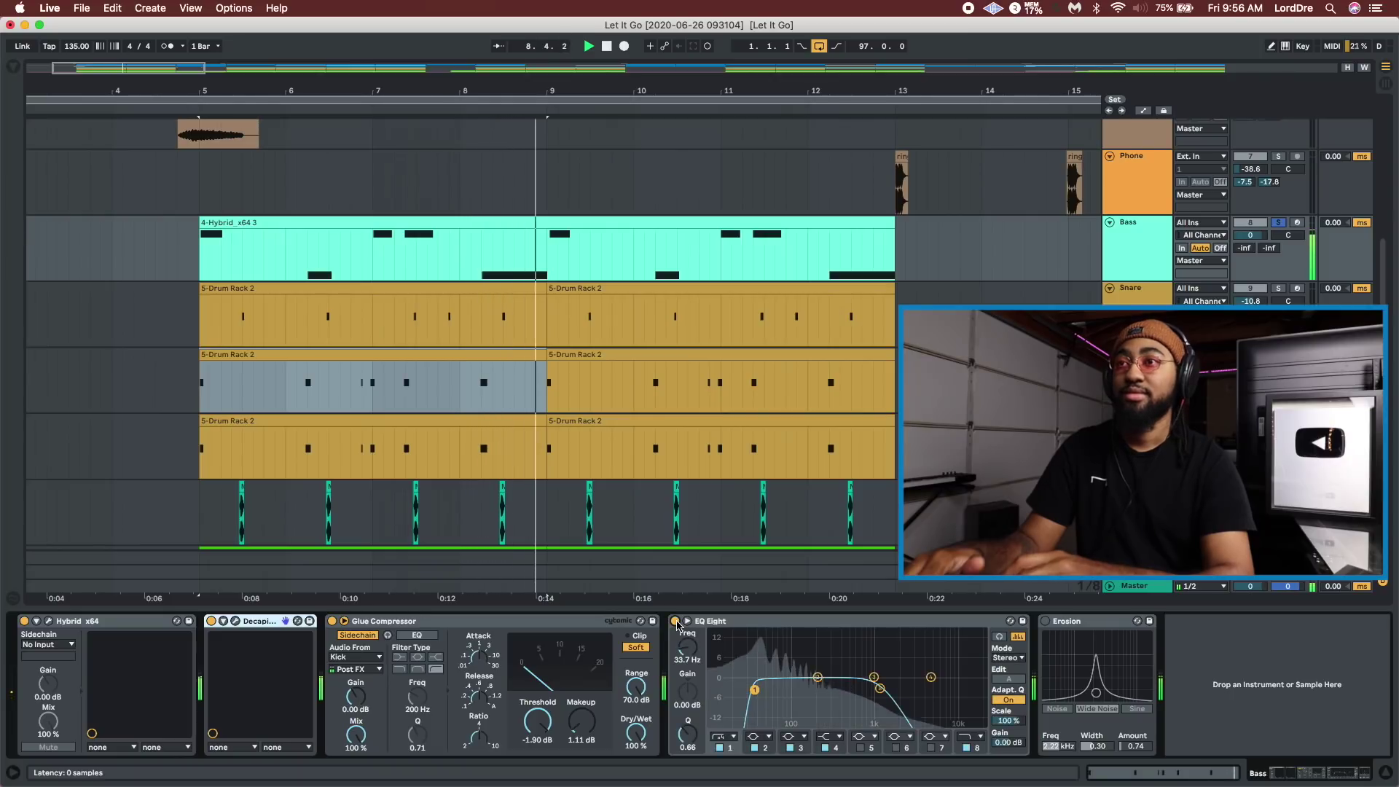
- Check the upper Kick track's devices, then play the soloed bass with its own effect chain displayed
click(1130, 355)
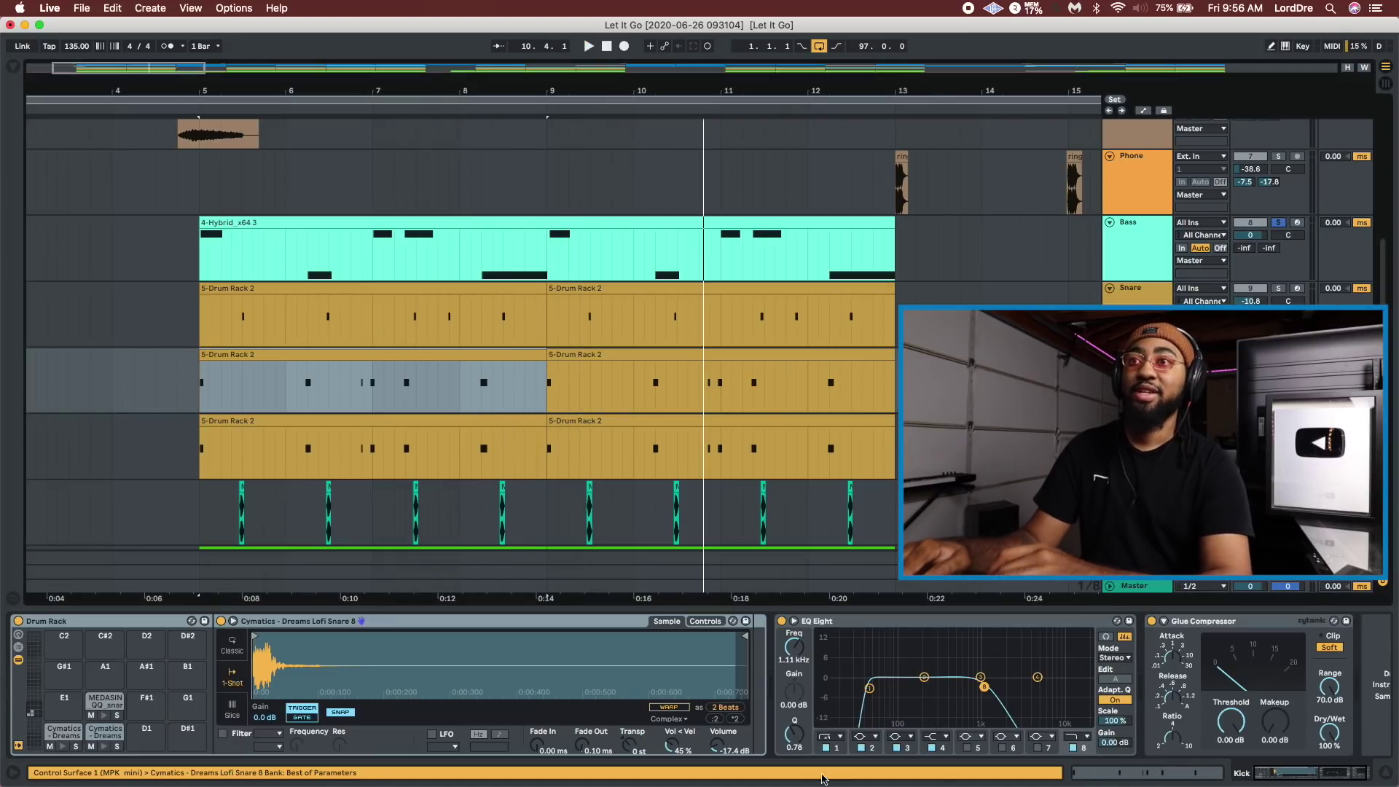
click(1154, 233)
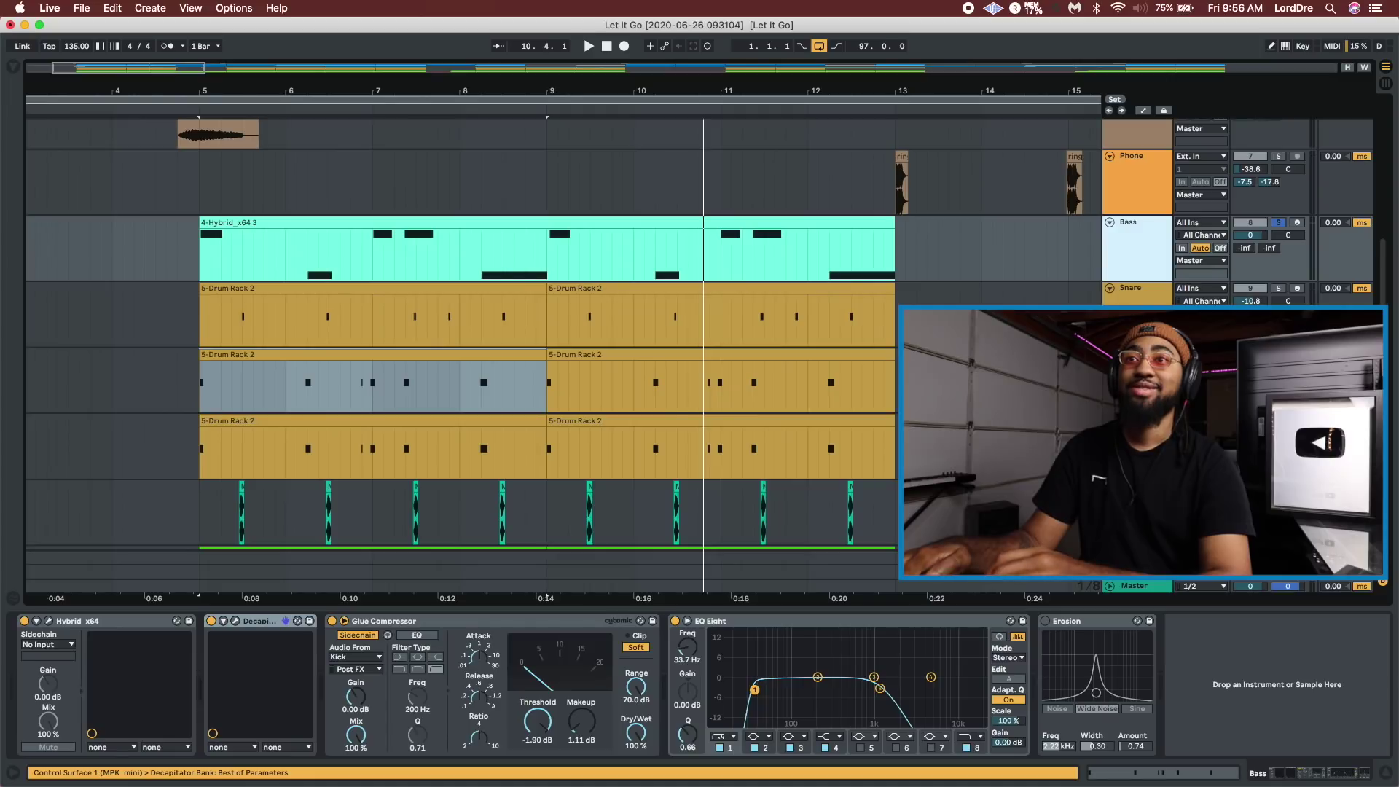
key(space)
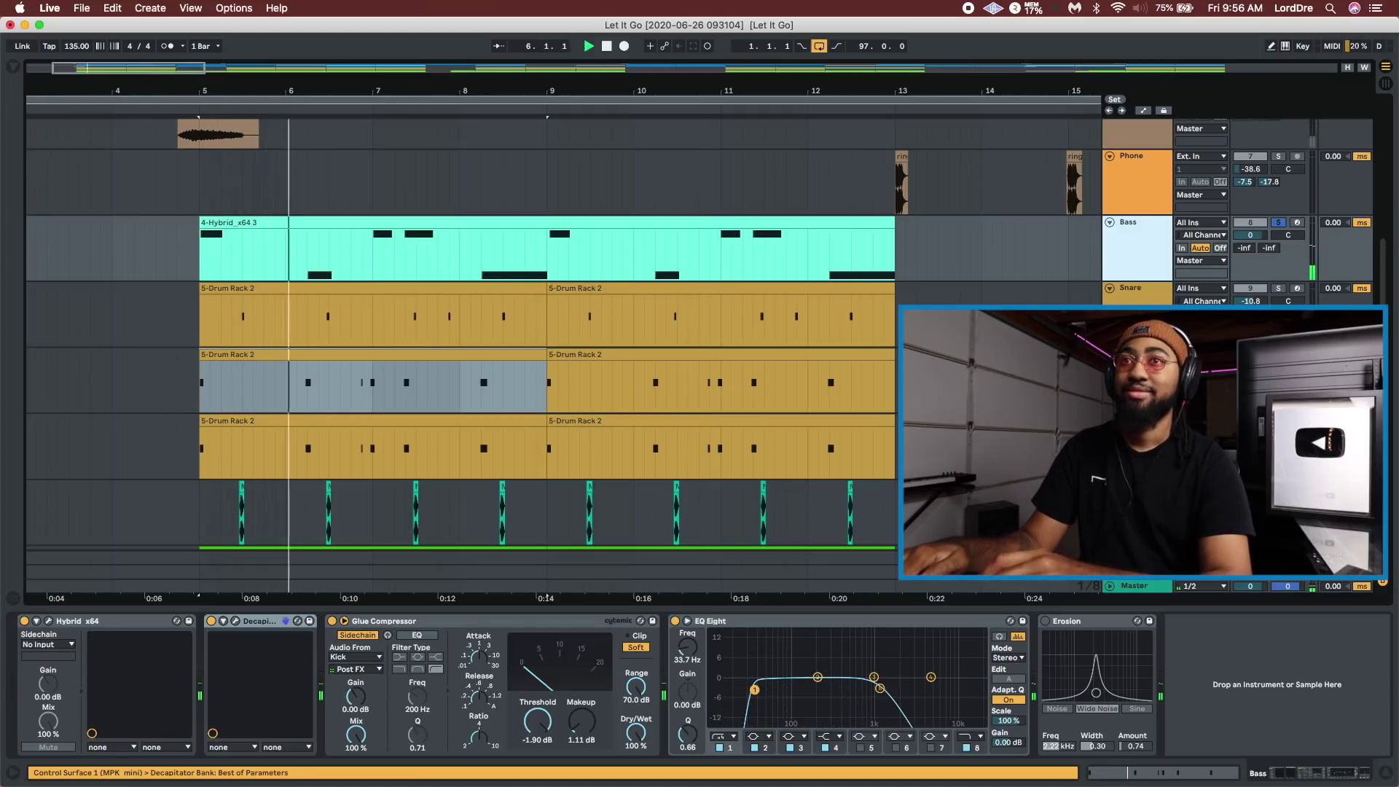
key(space)
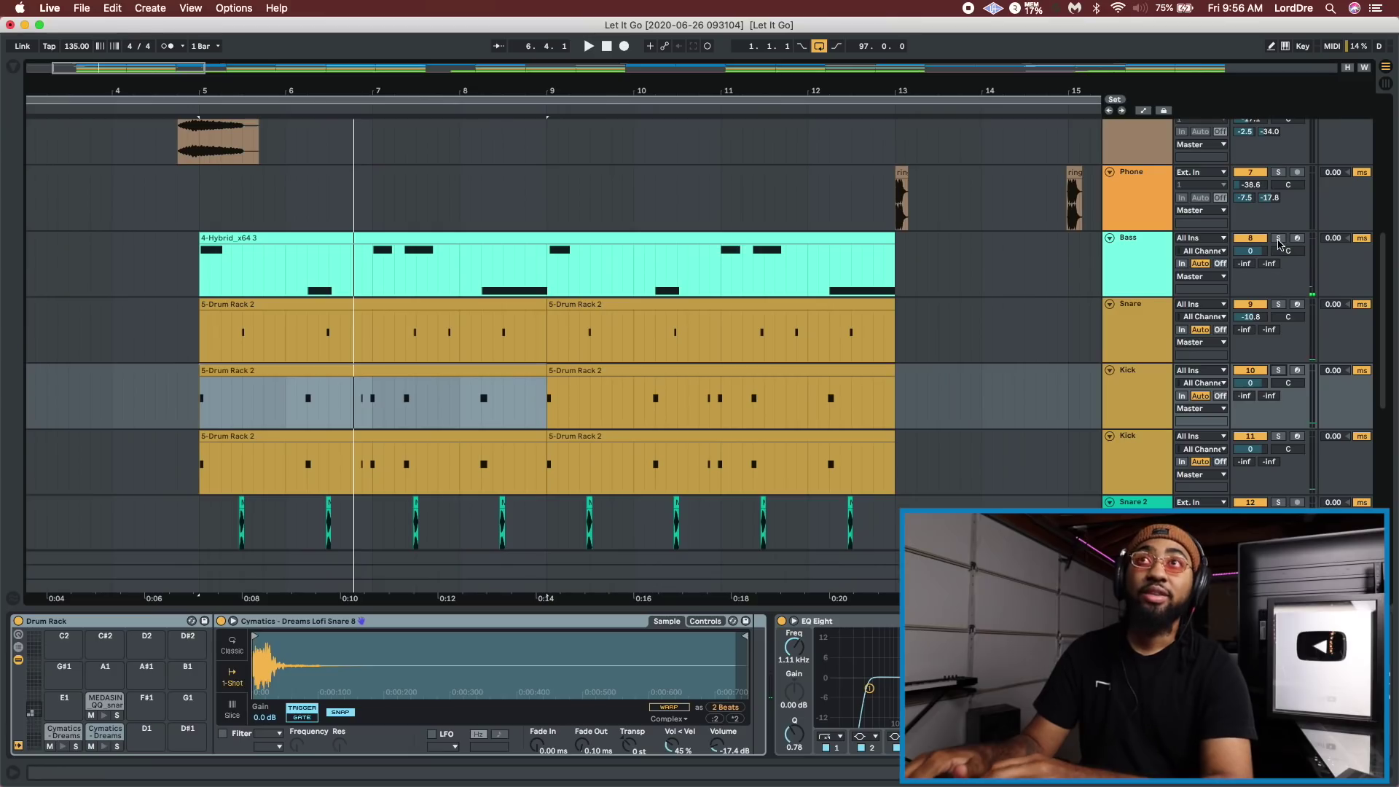
- Inspect the Kick-sidechained Glue Compressor on the Rhodes track and select the Tremolo track
scroll(1278, 240, up, 5)
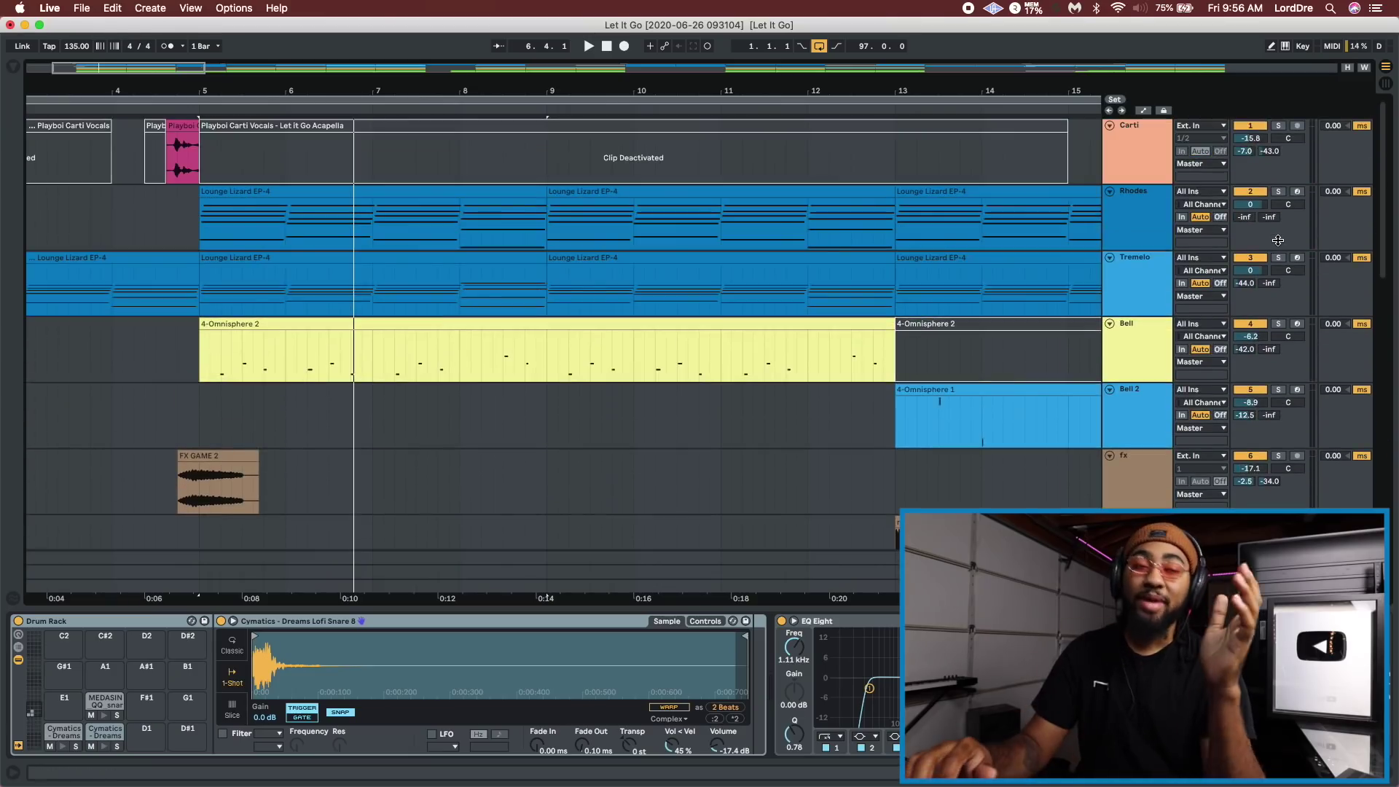
click(1278, 240)
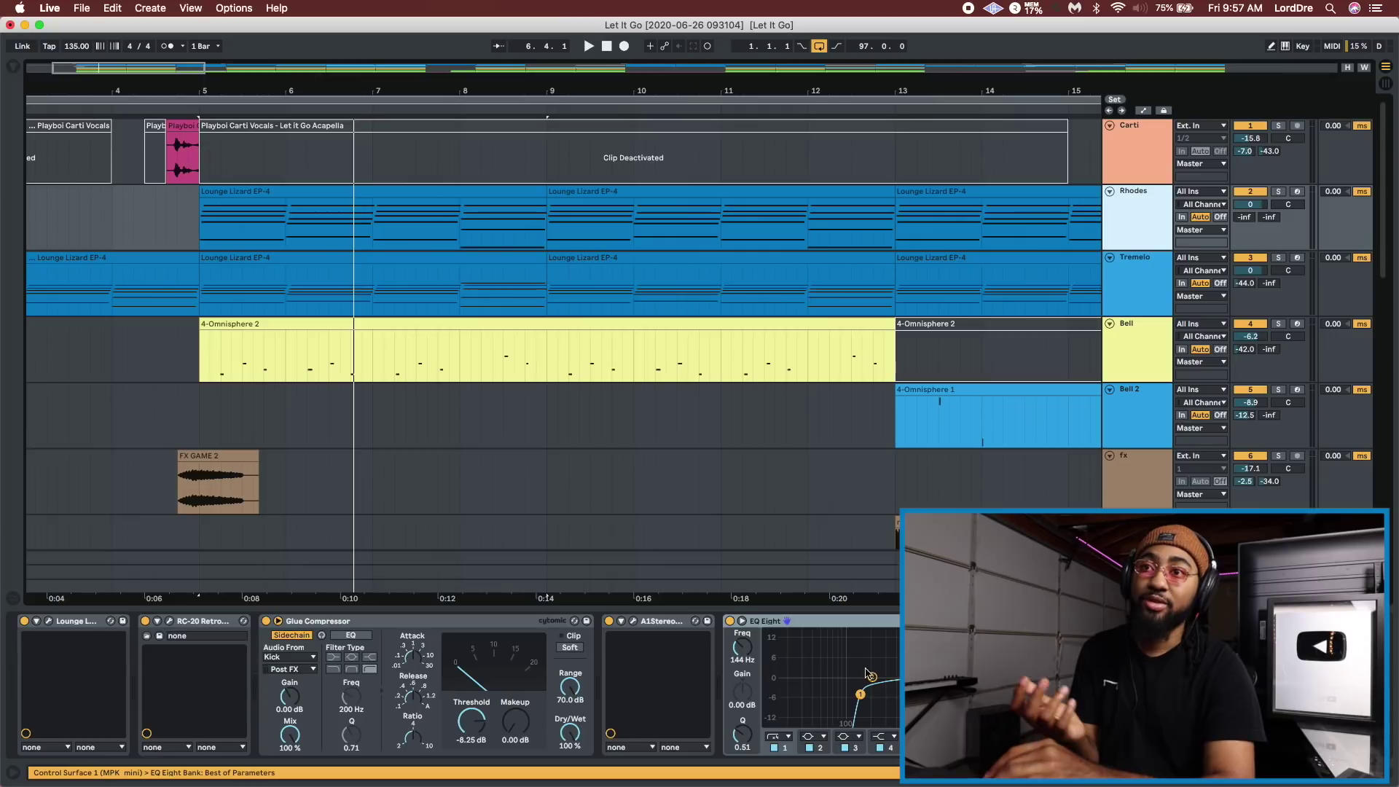
click(1138, 284)
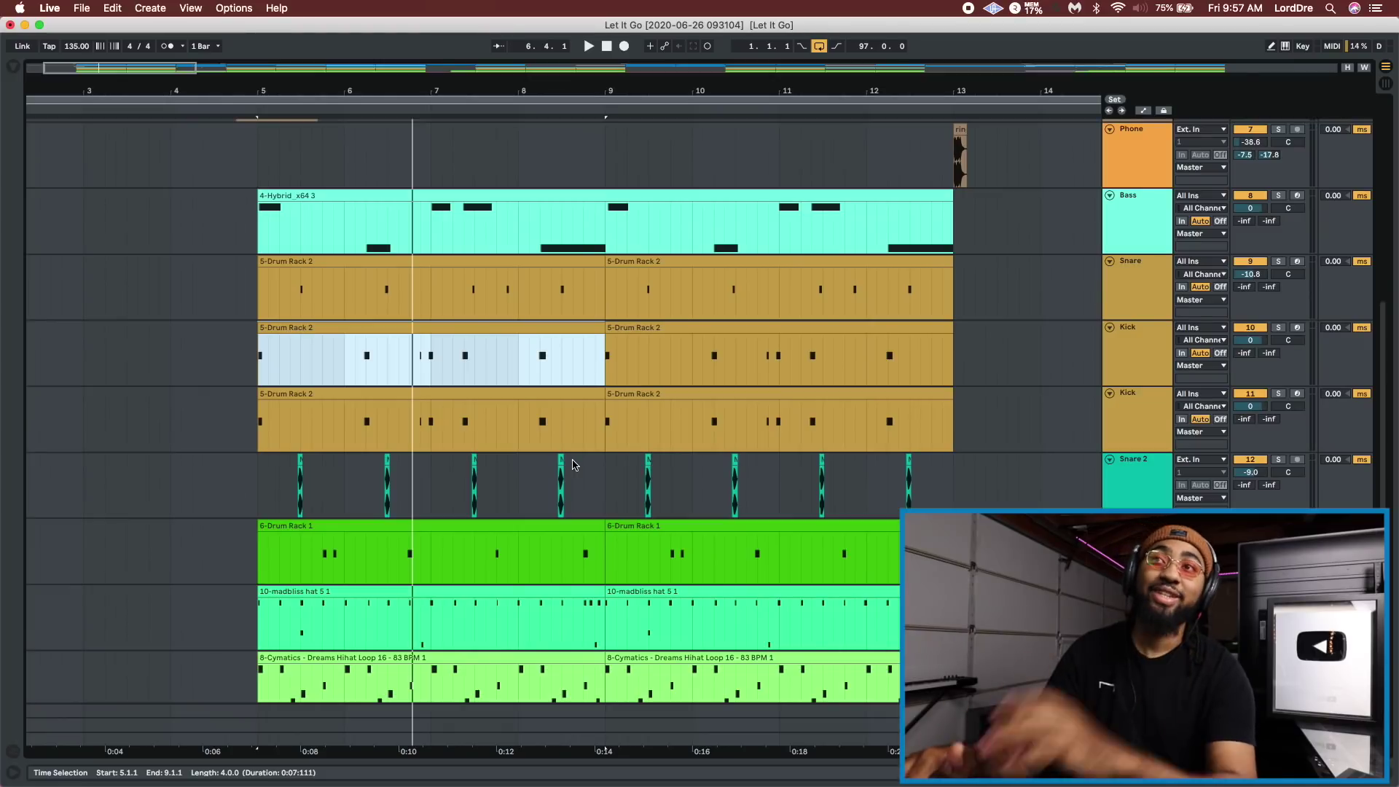
- Solo the Snare track, play its first Drum Rack clip, and solo Snare 2
click(1279, 262)
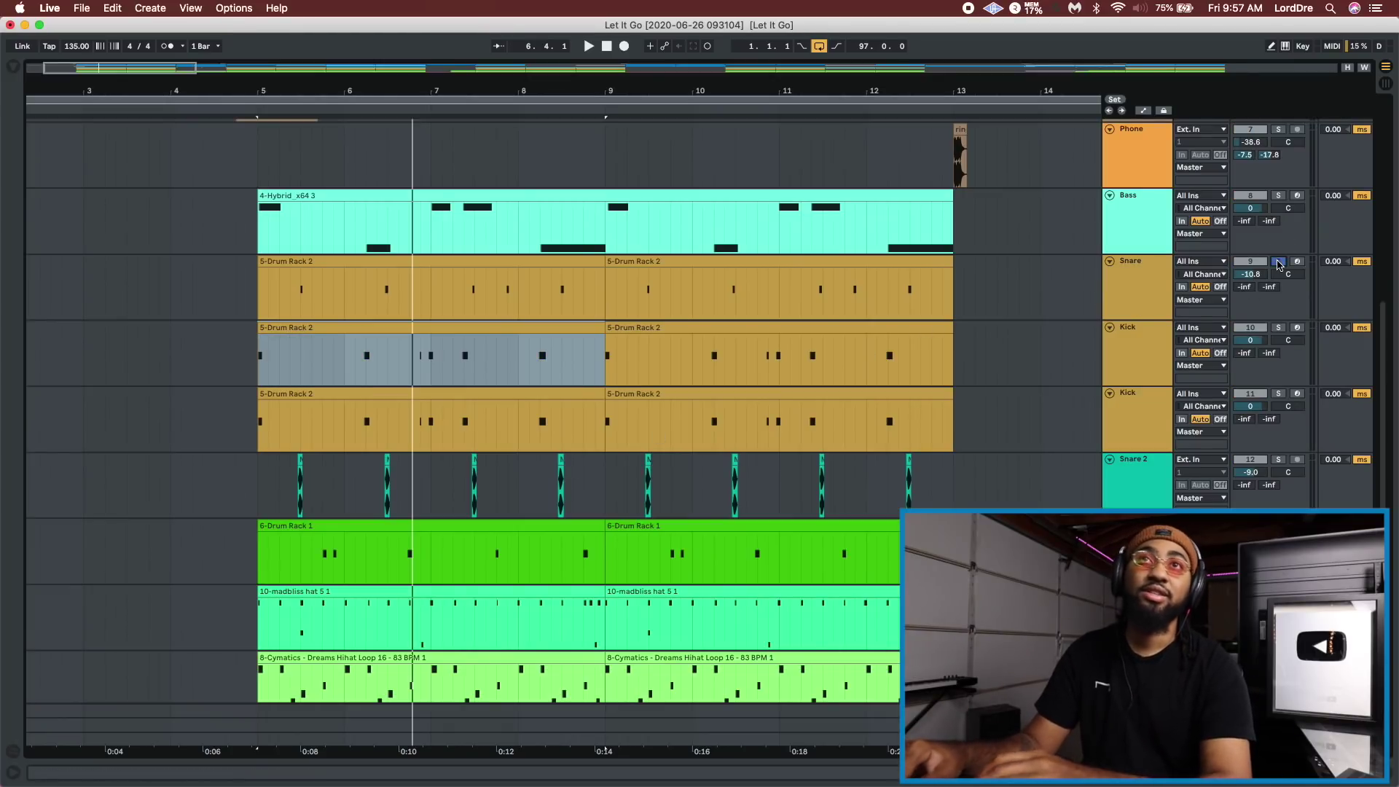
click(571, 260)
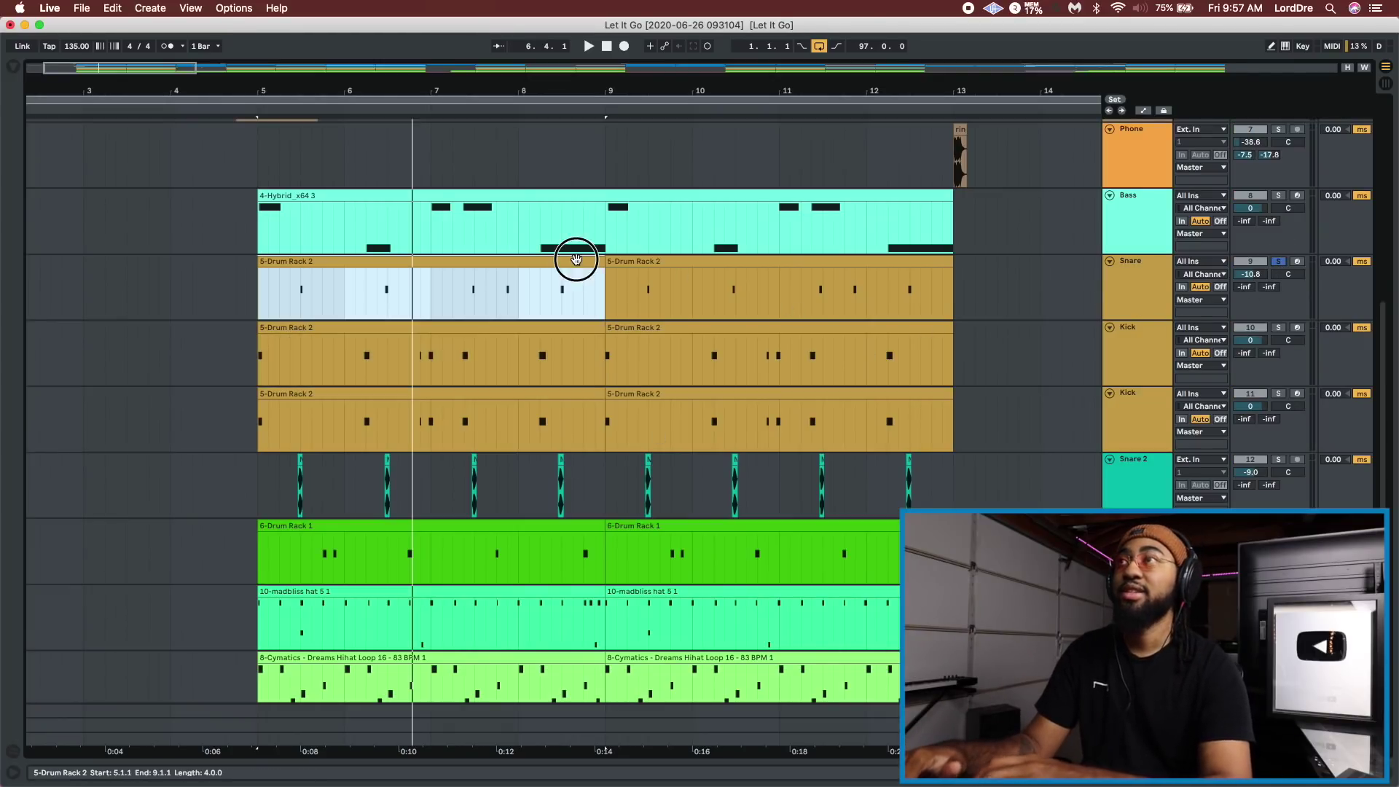
key(space)
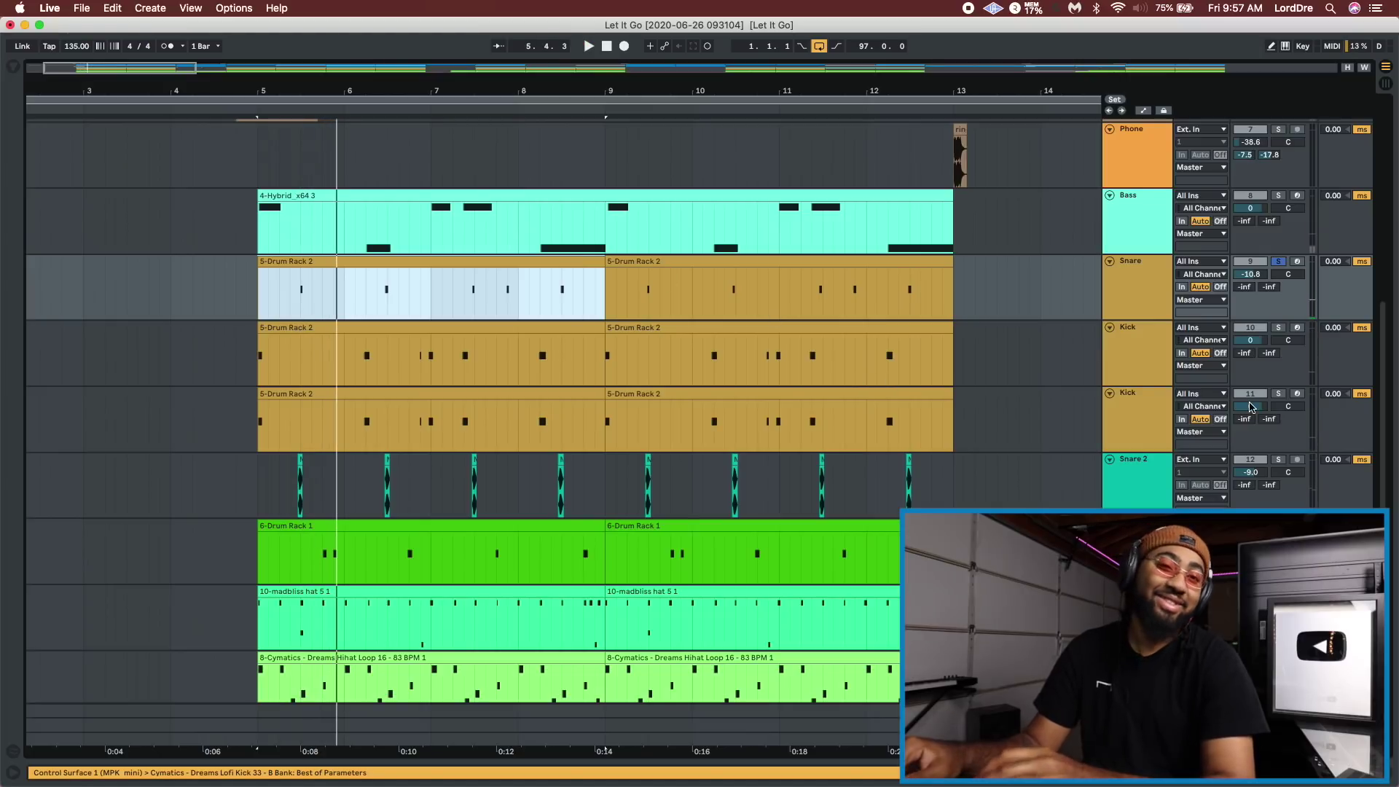
click(1277, 462)
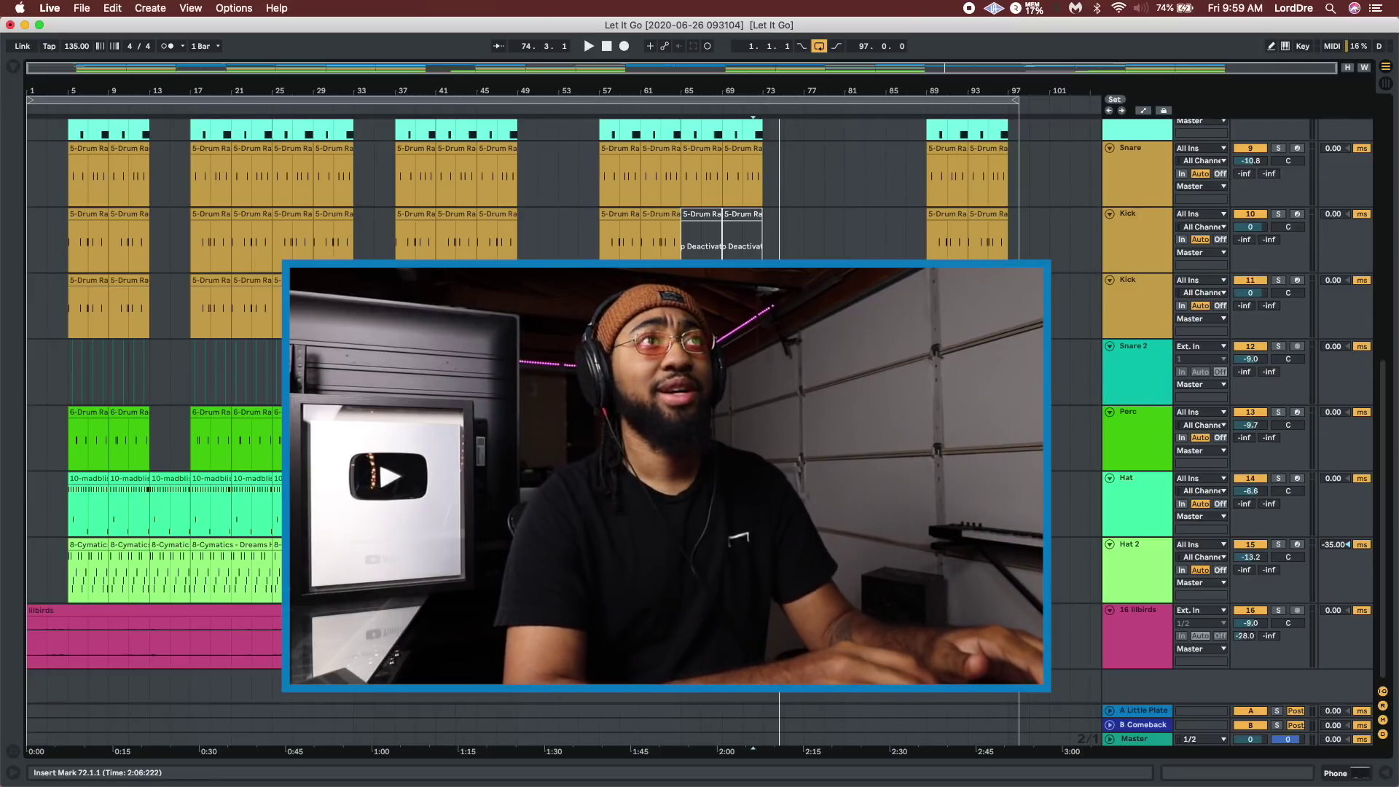
- Review the full arrangement from the Carti vocal track down to the drum tracks
scroll(1075, 250, up, 10)
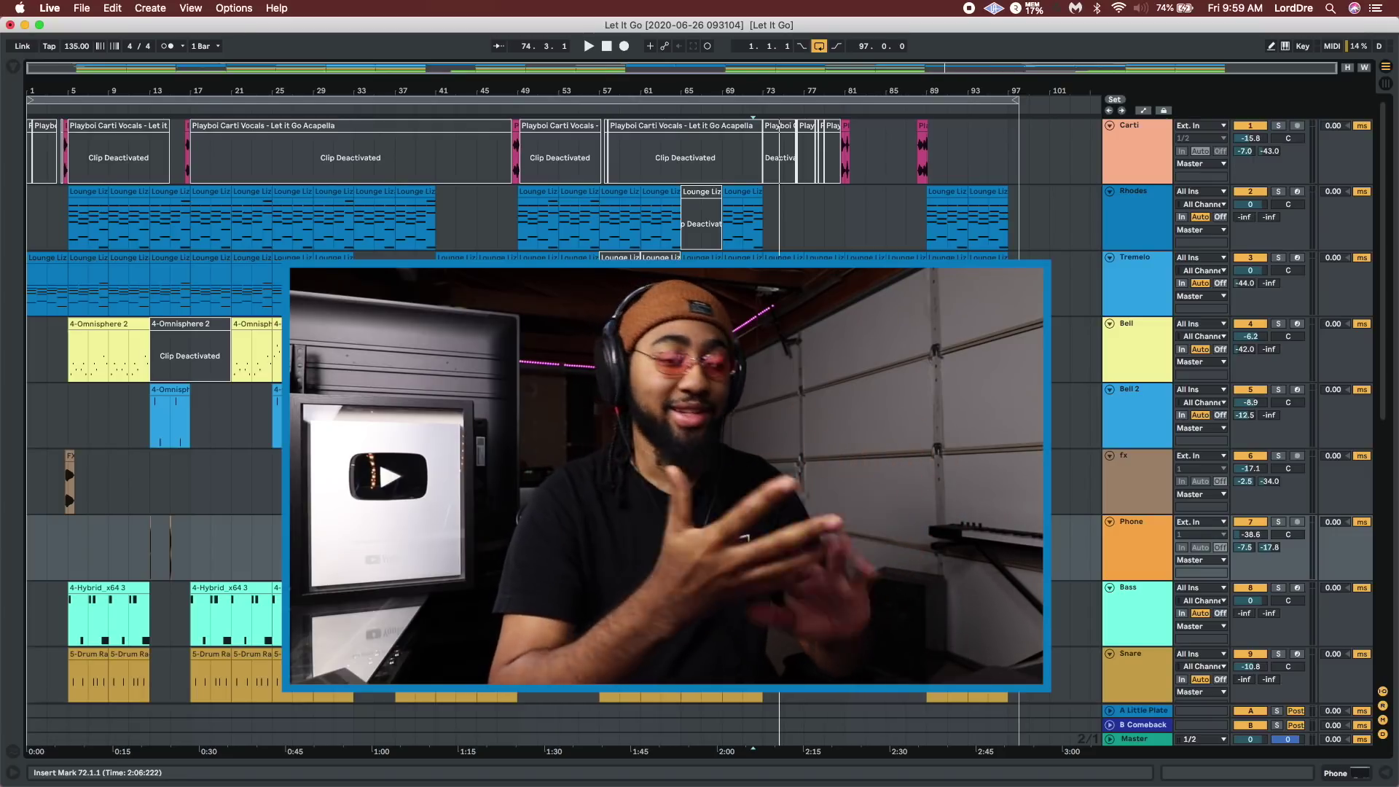
scroll(561, 408, down, 3)
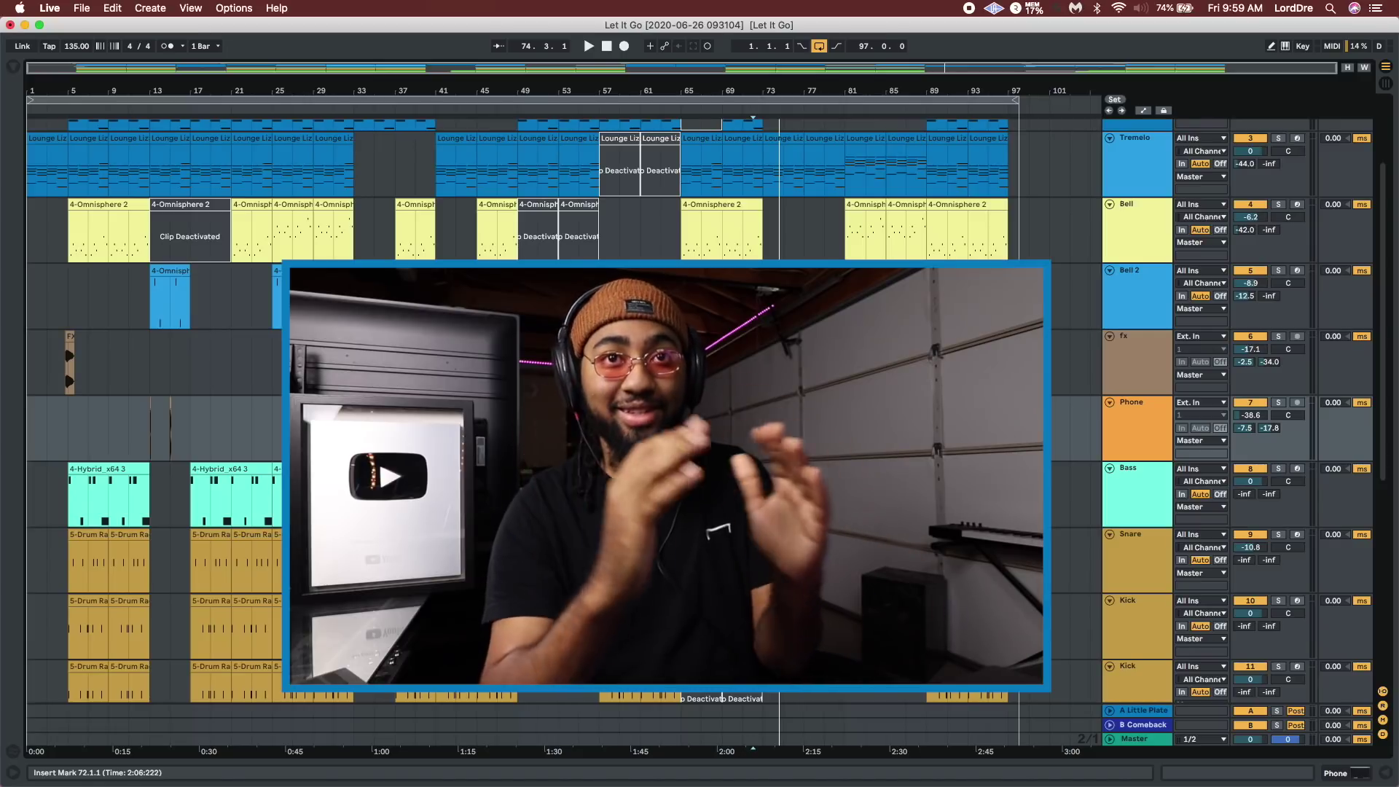
scroll(1136, 478, down, 2)
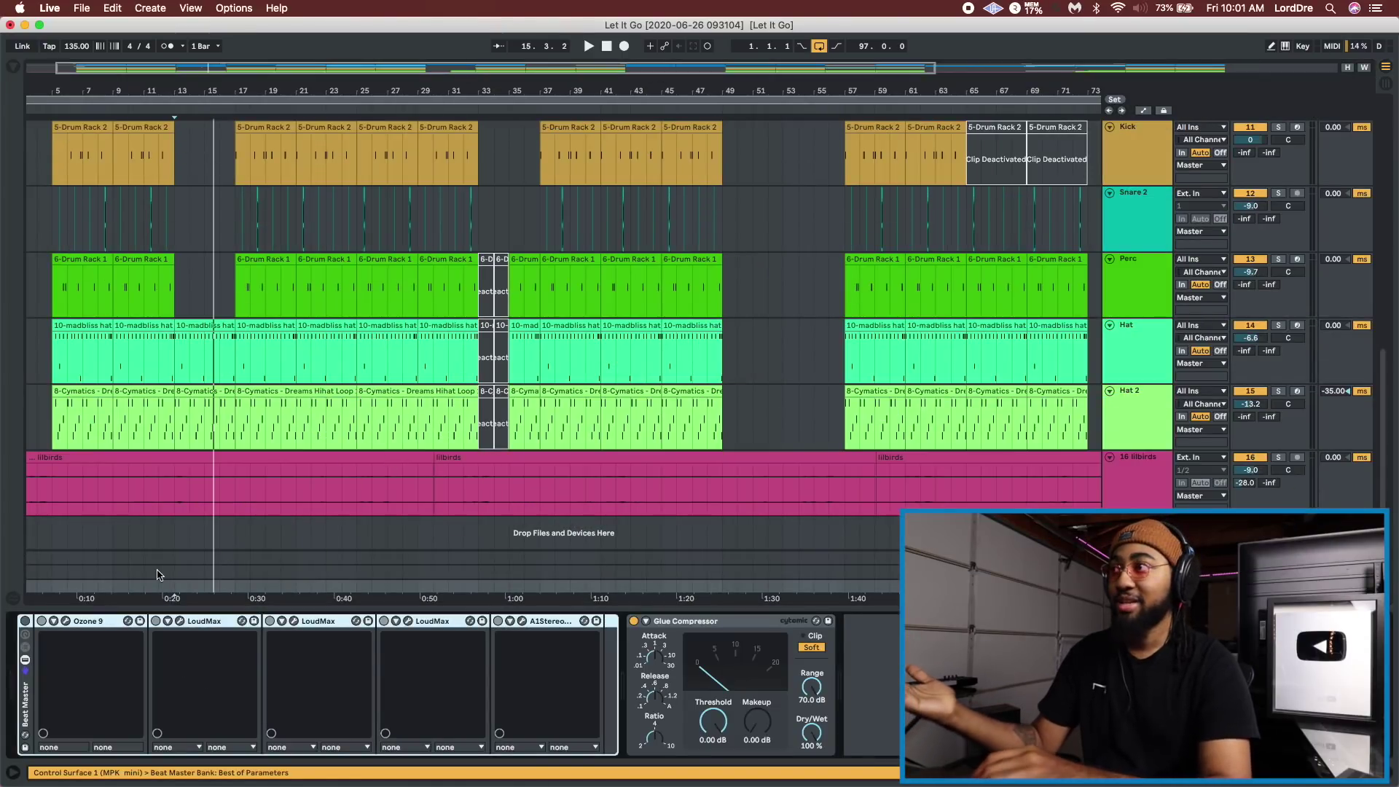
- Play the beat from the first Hat clip at bar 5 and switch on the Master track's Beat Master rack
click(82, 325)
key(plus)
key(space)
scroll(82, 325, up, 8)
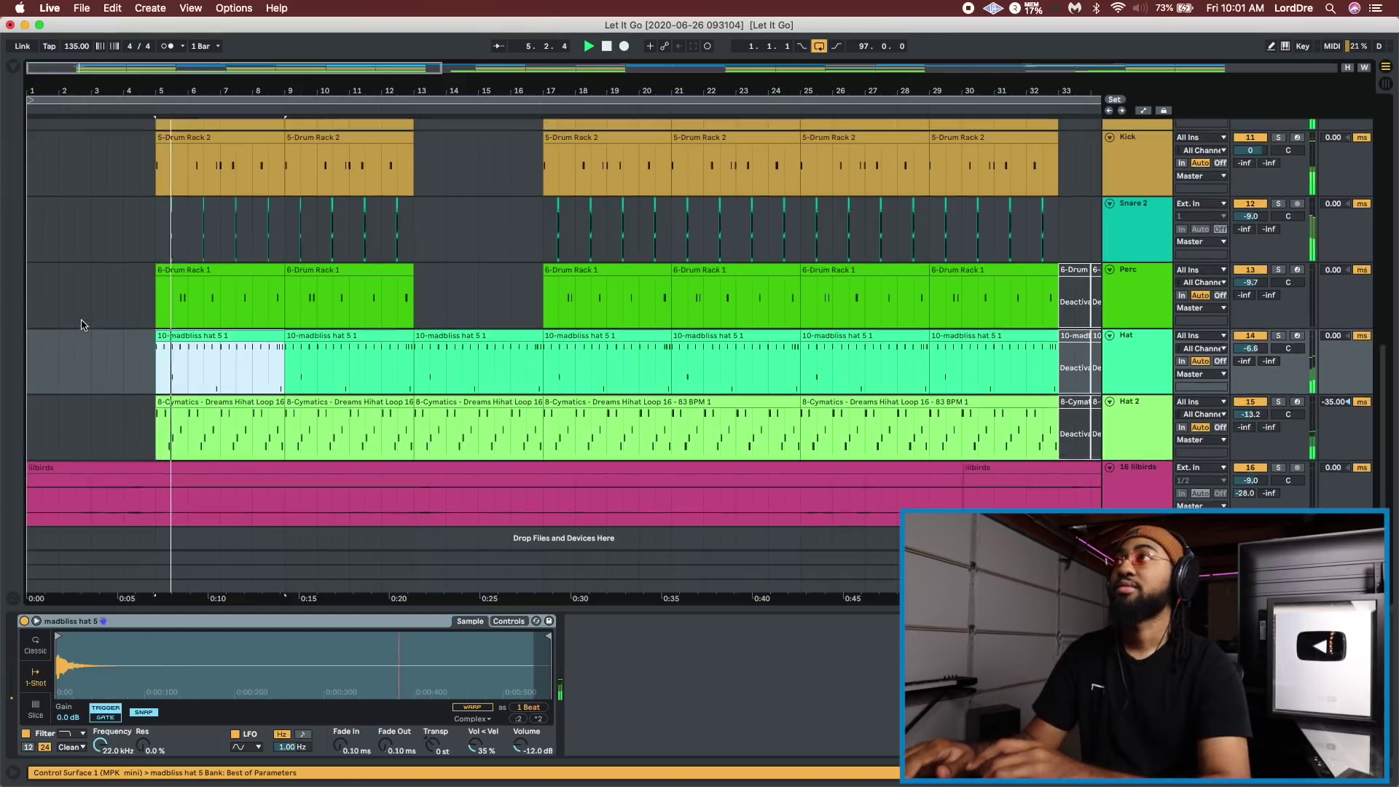
scroll(131, 319, up, 3)
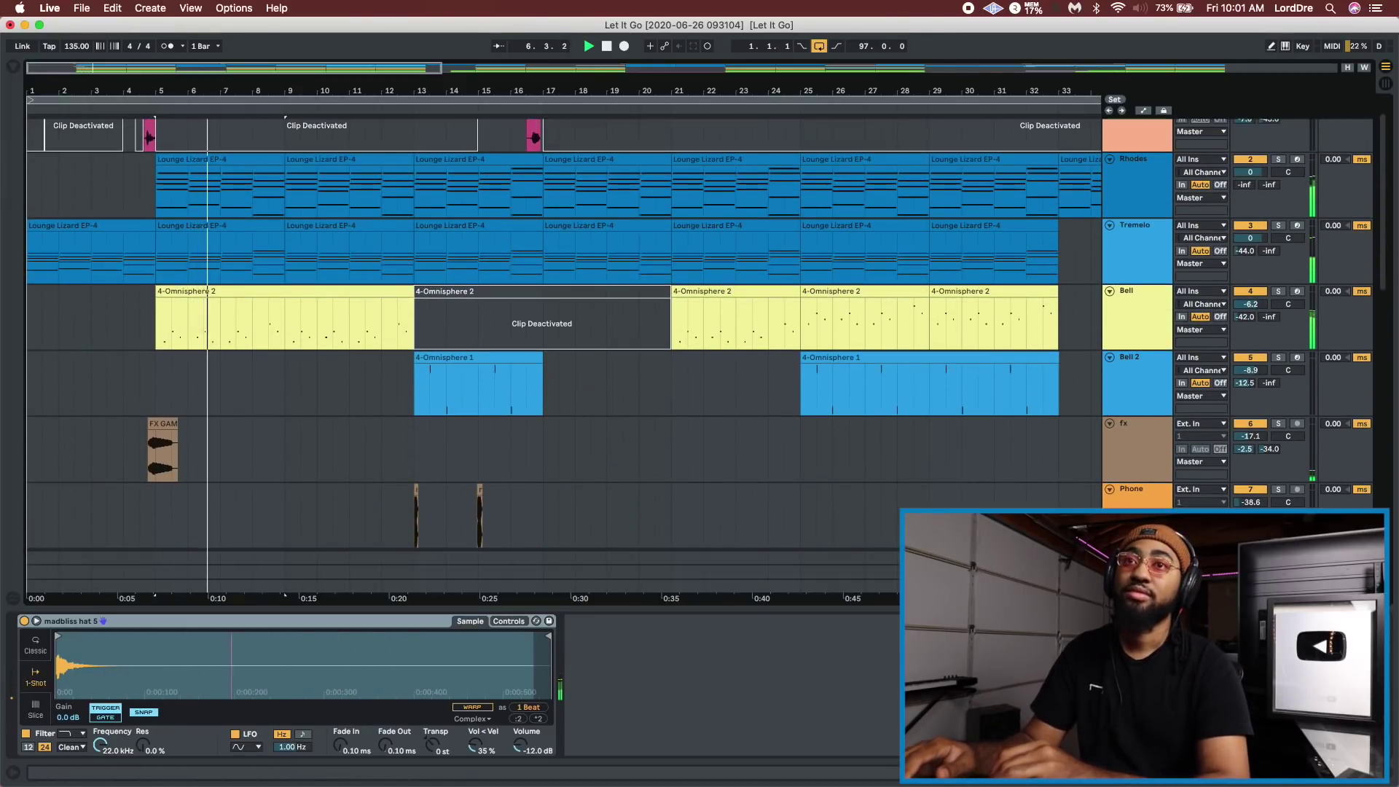
click(1137, 586)
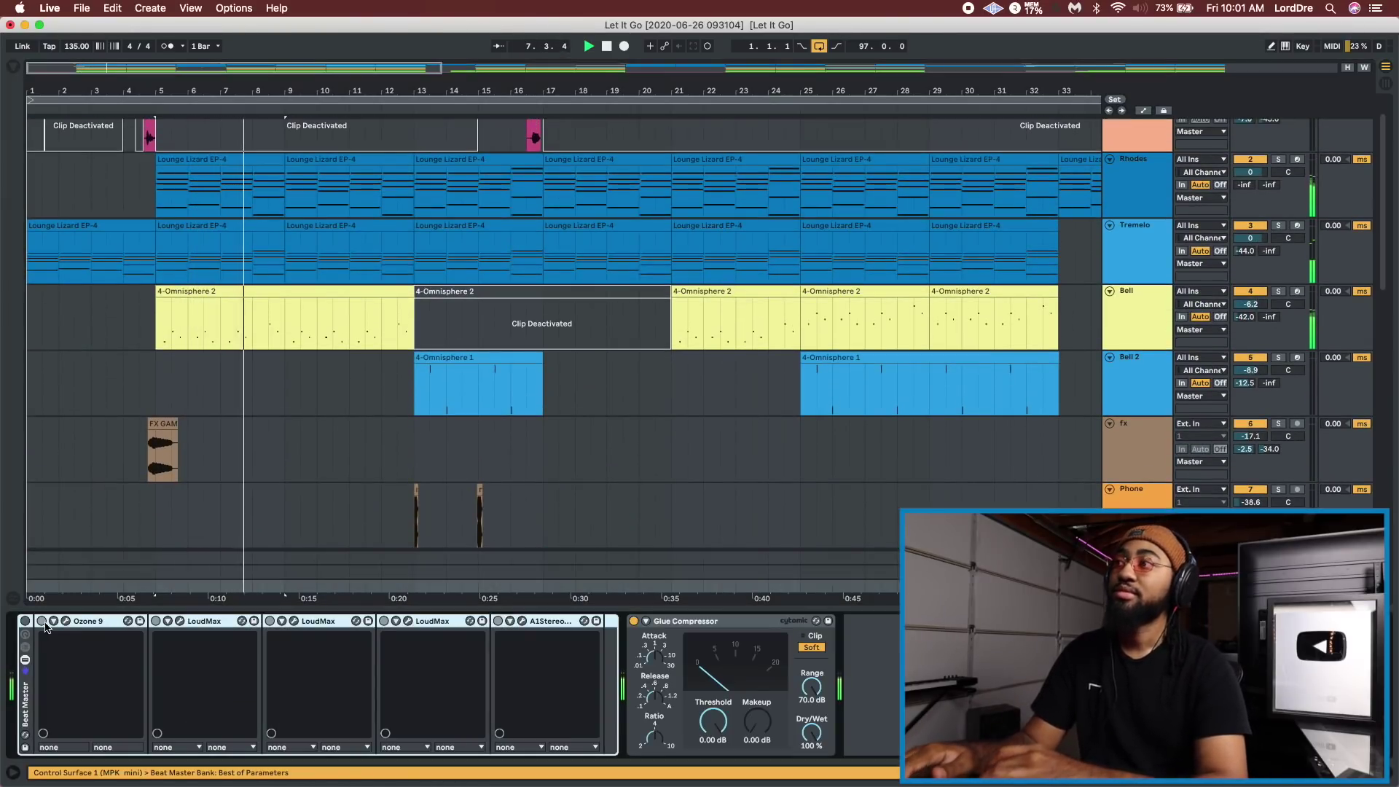
click(25, 622)
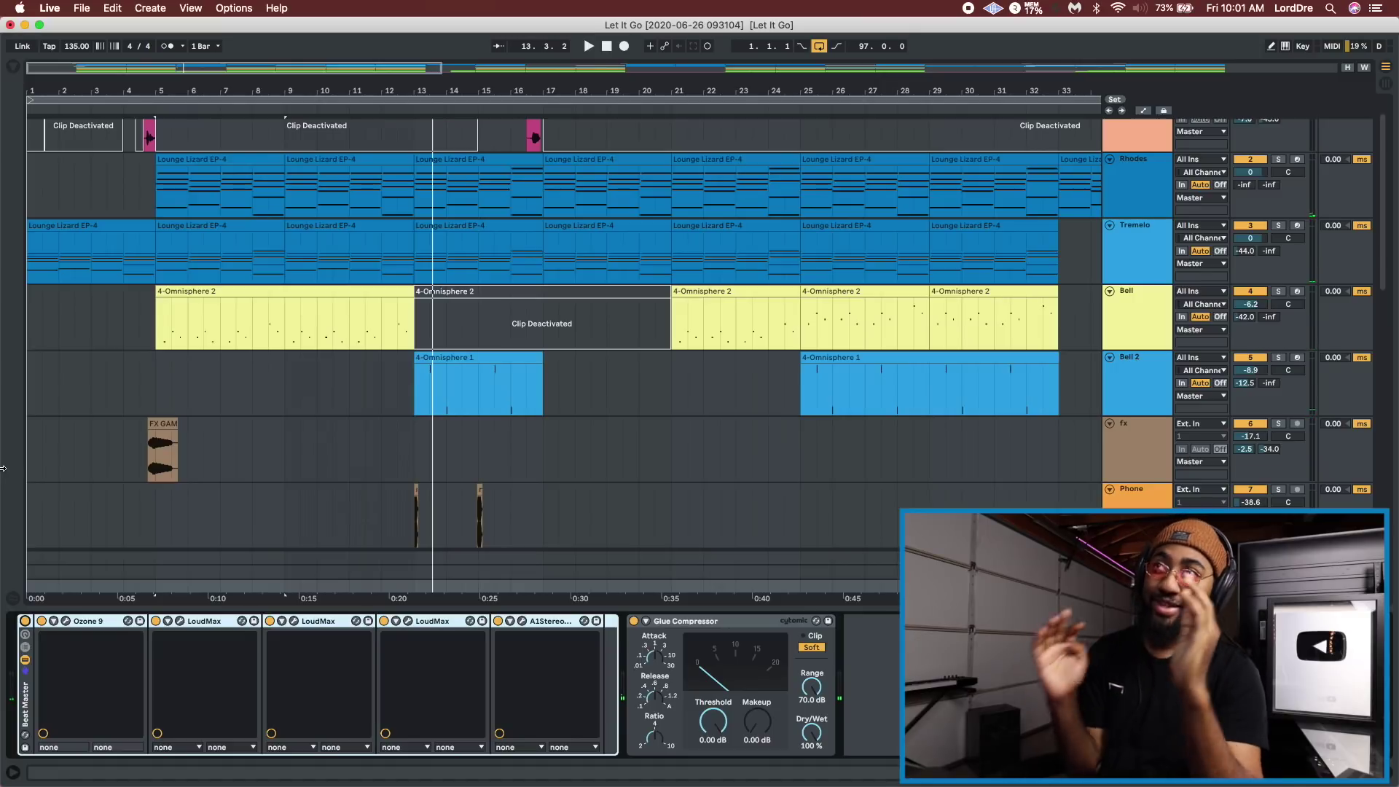
- Open Ozone 9 in the Beat Master rack and examine its Equalizer 1, Imager and Maximizer modules
double_click(174, 291)
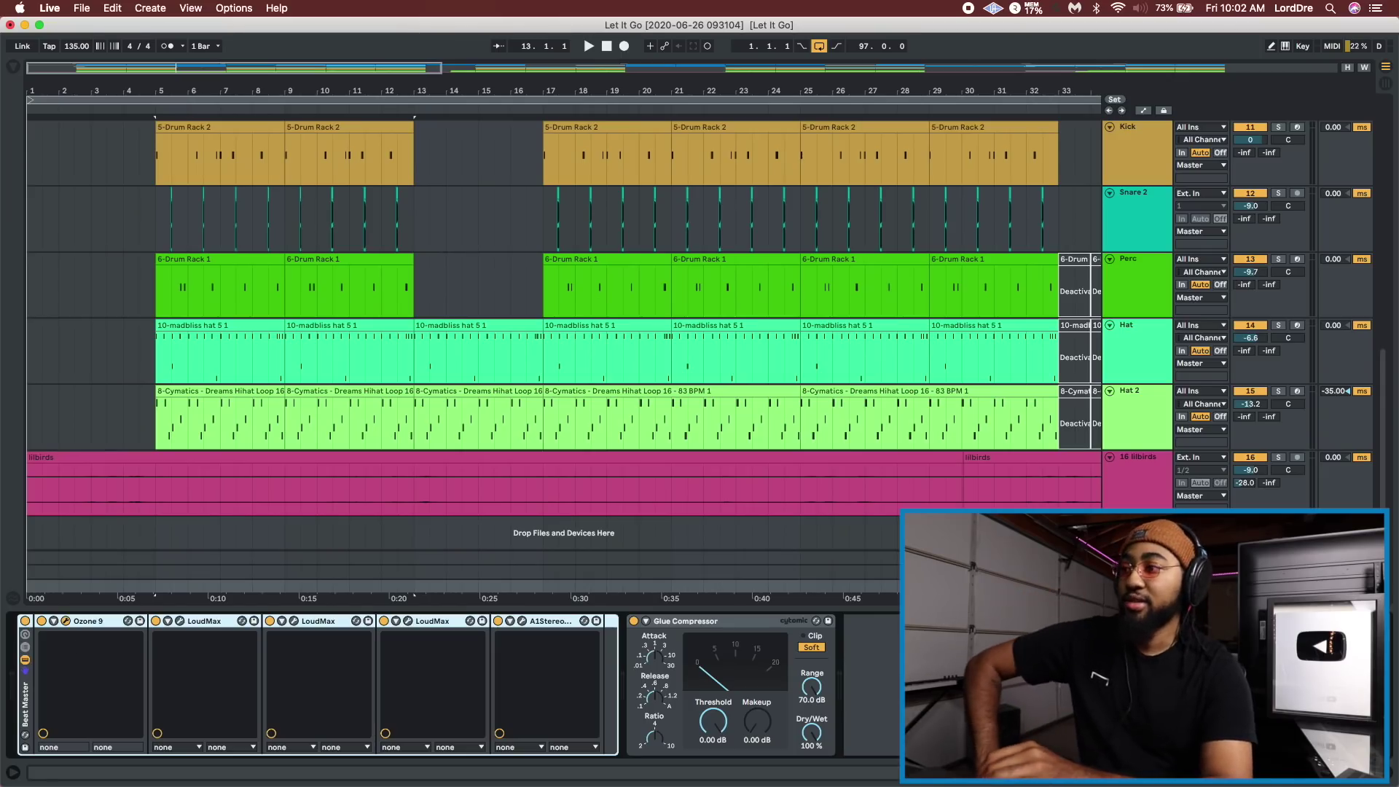
click(66, 621)
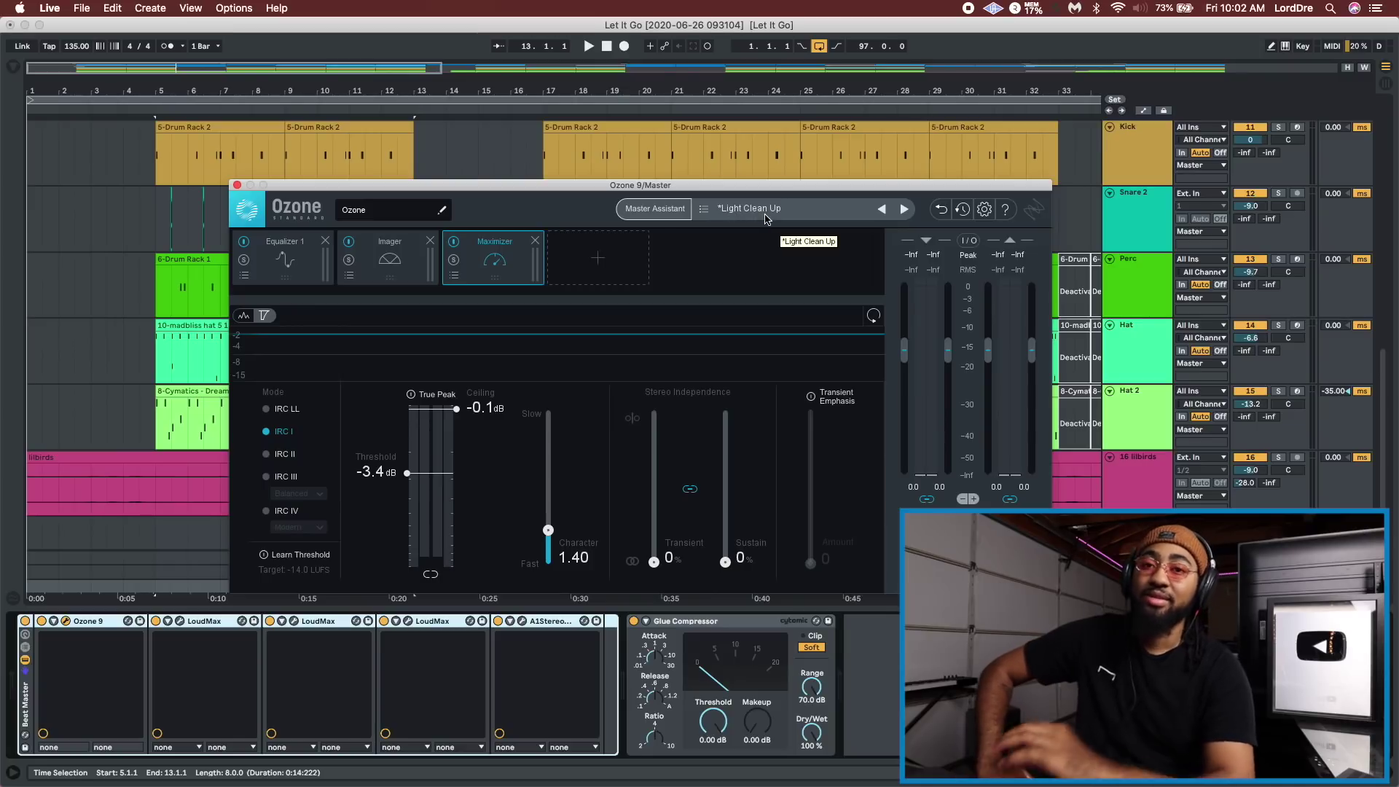
click(279, 266)
click(390, 259)
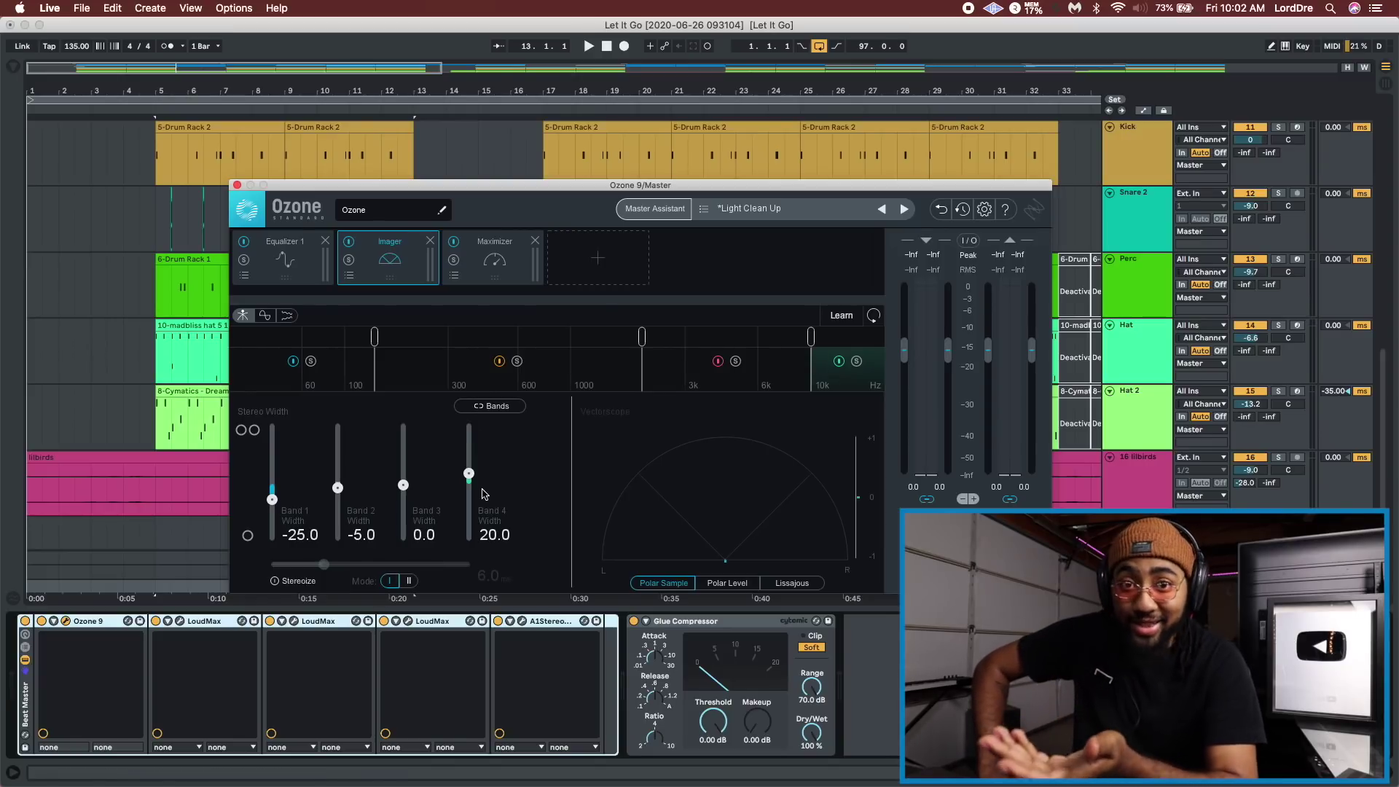
click(494, 260)
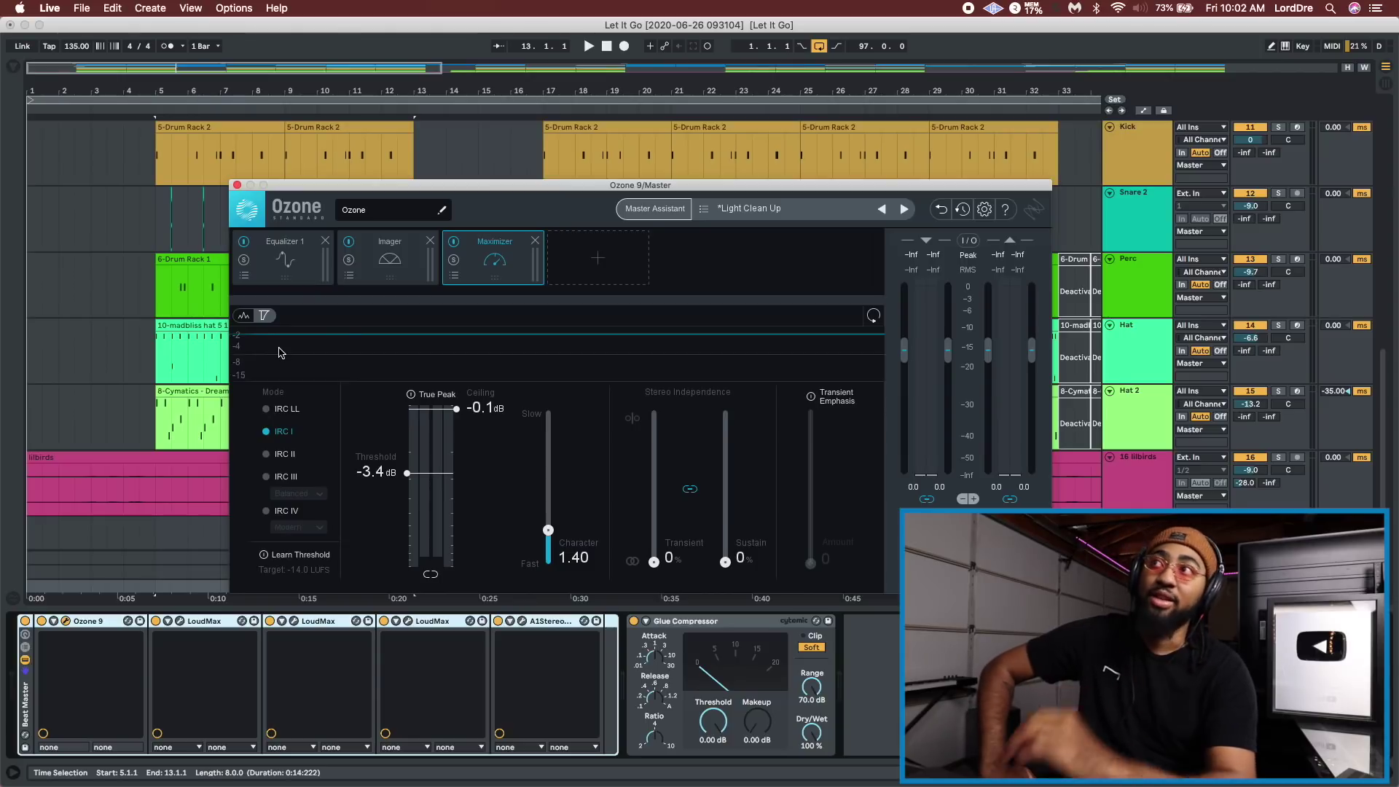
- Open the first LoudMax limiter in the Beat Master rack to examine its threshold and output settings
click(217, 621)
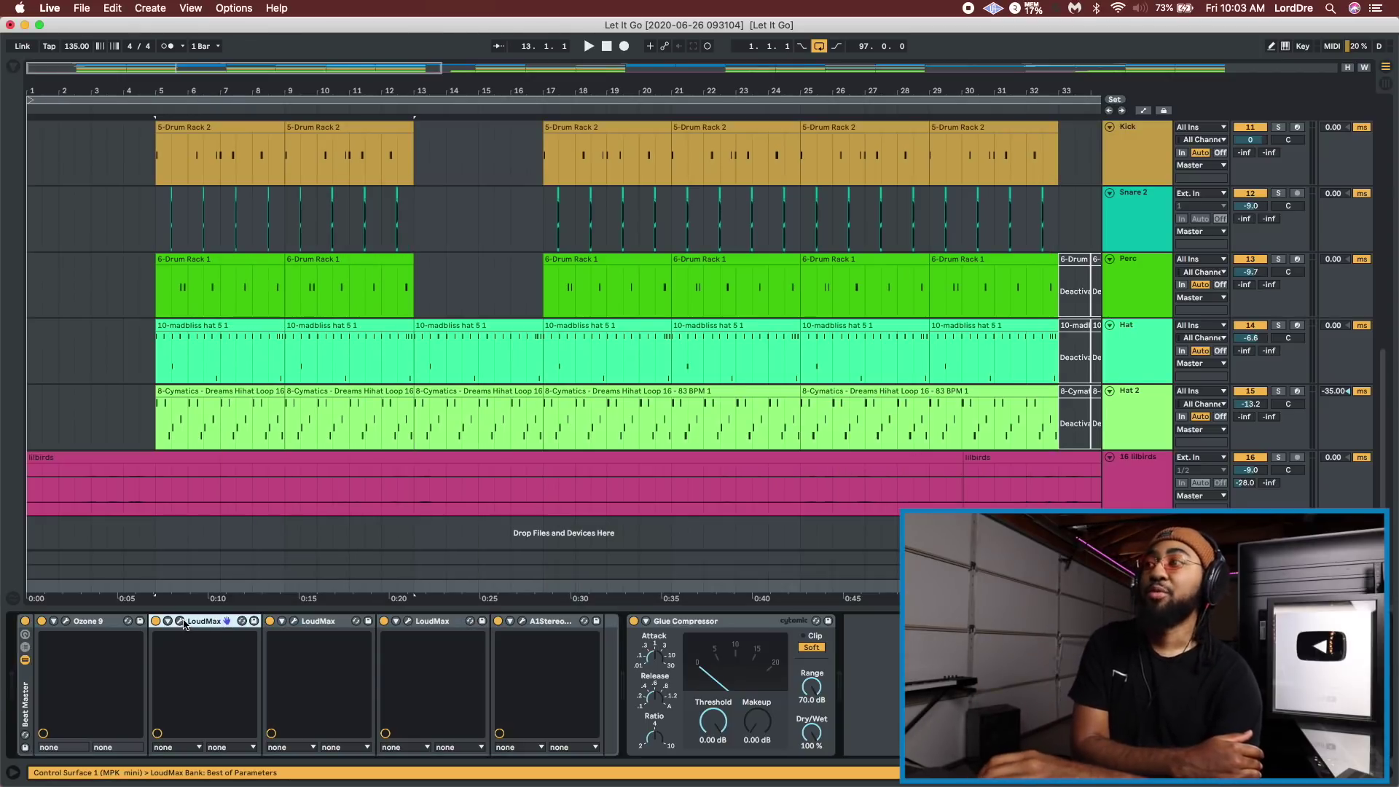
drag(406, 248, 479, 275)
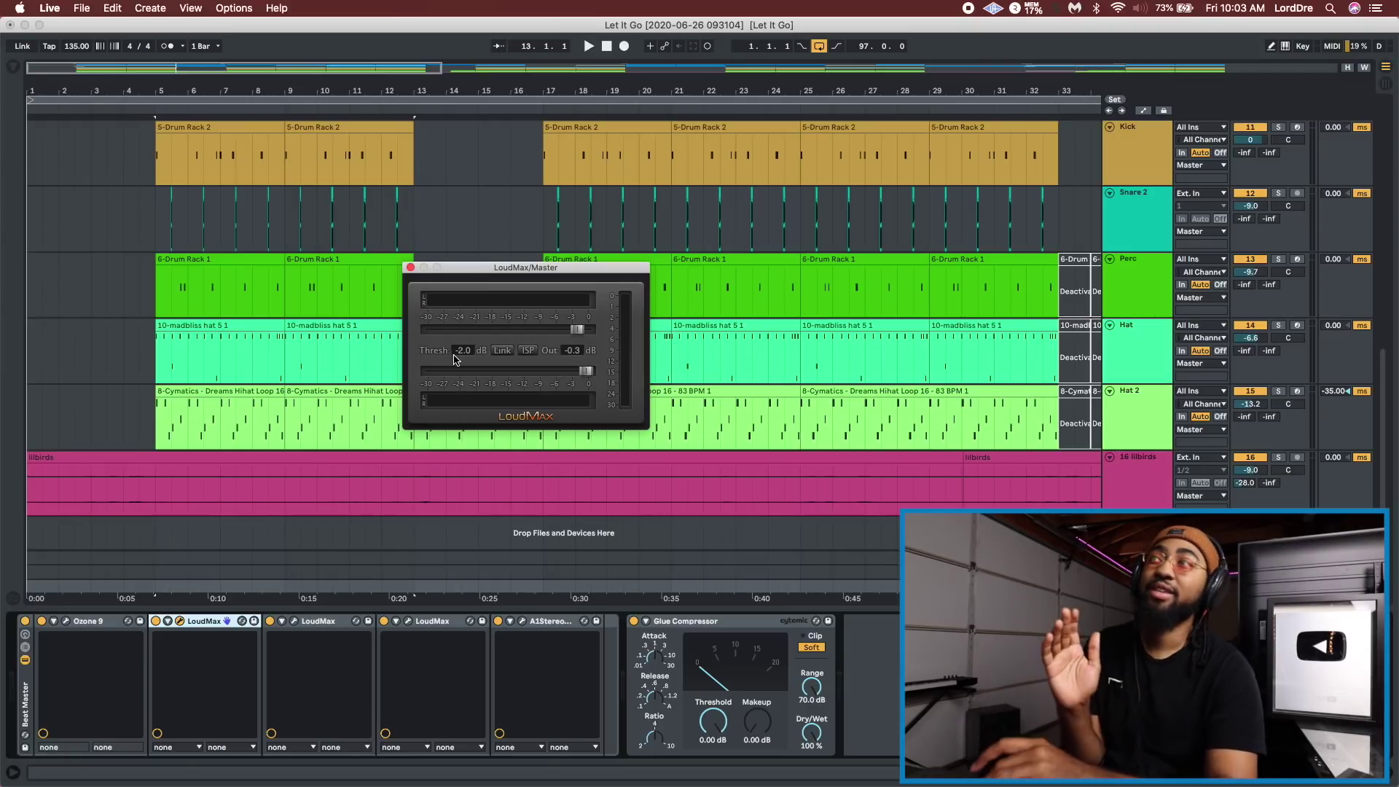
- Open the second LoudMax limiter in the Beat Master rack to check its settings, and reselect the first LoudMax
click(411, 269)
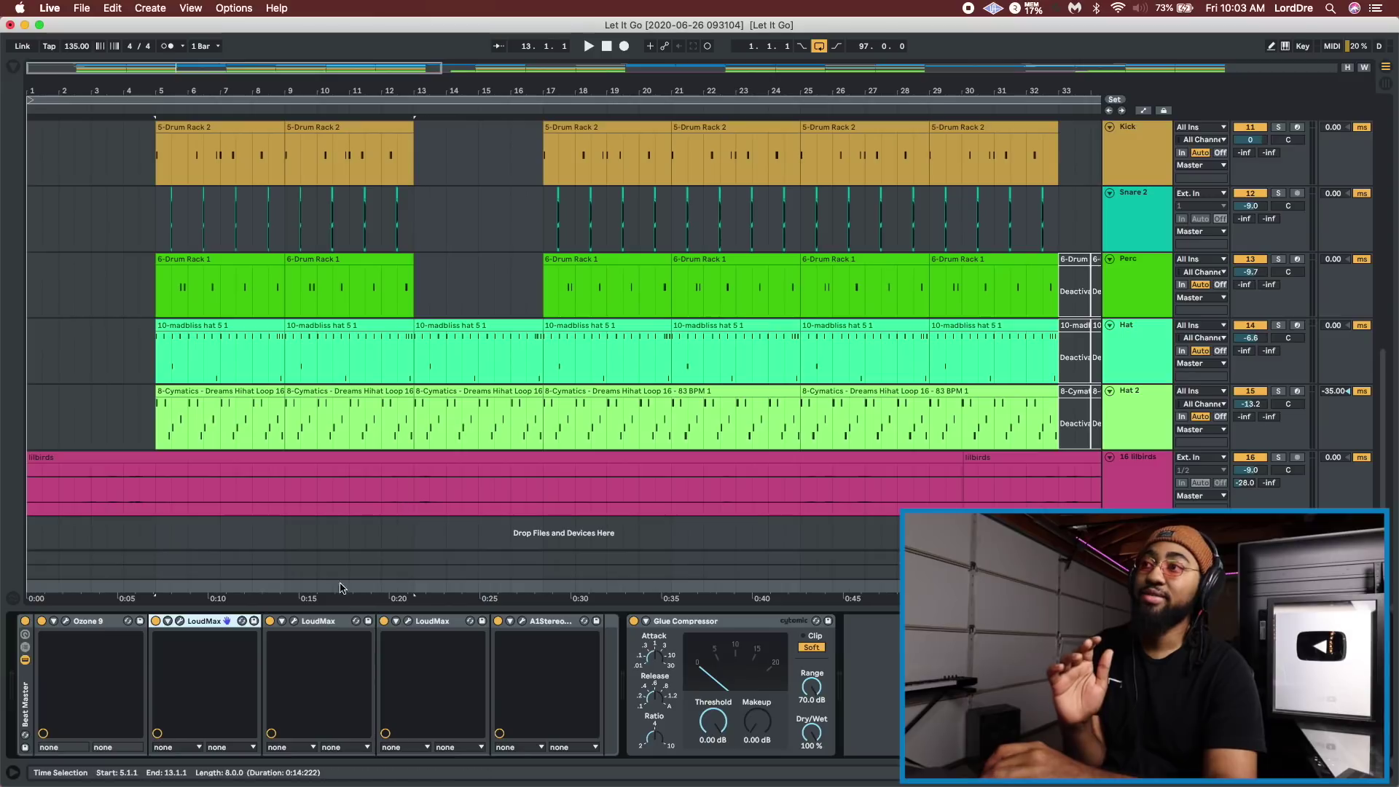
click(294, 622)
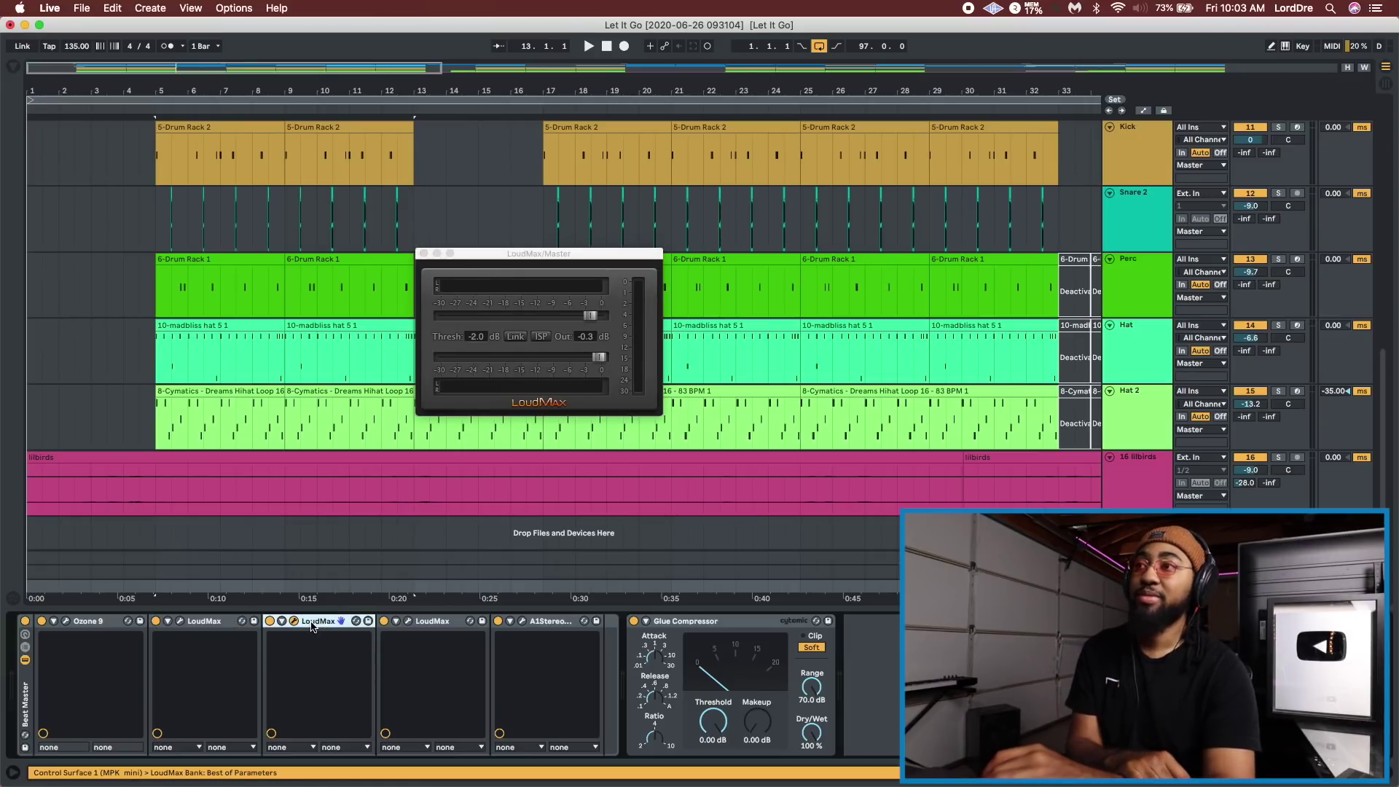
click(207, 624)
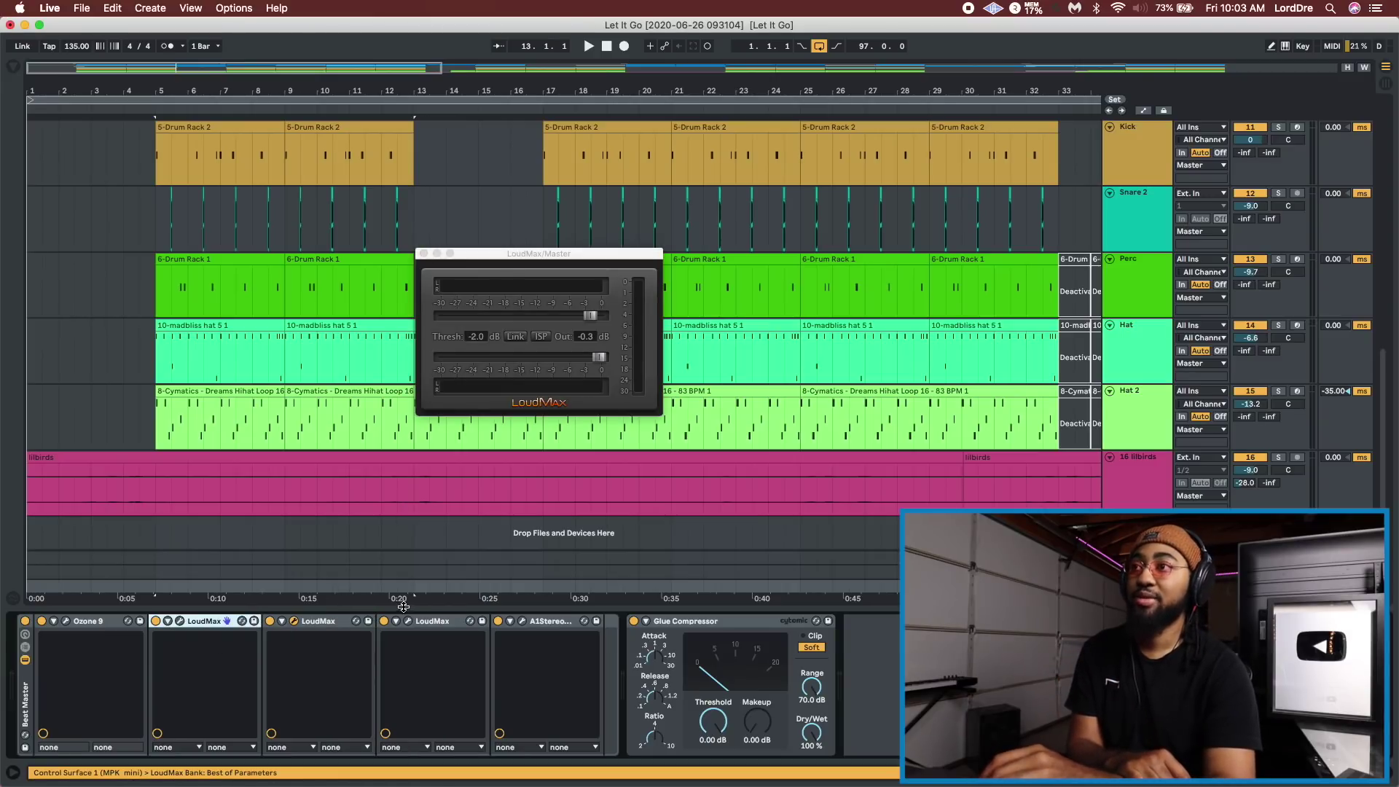
- Play the beat from the first Perc clip at bar 5 and toggle the third LoudMax limiter to compare the sound
click(234, 287)
key(space)
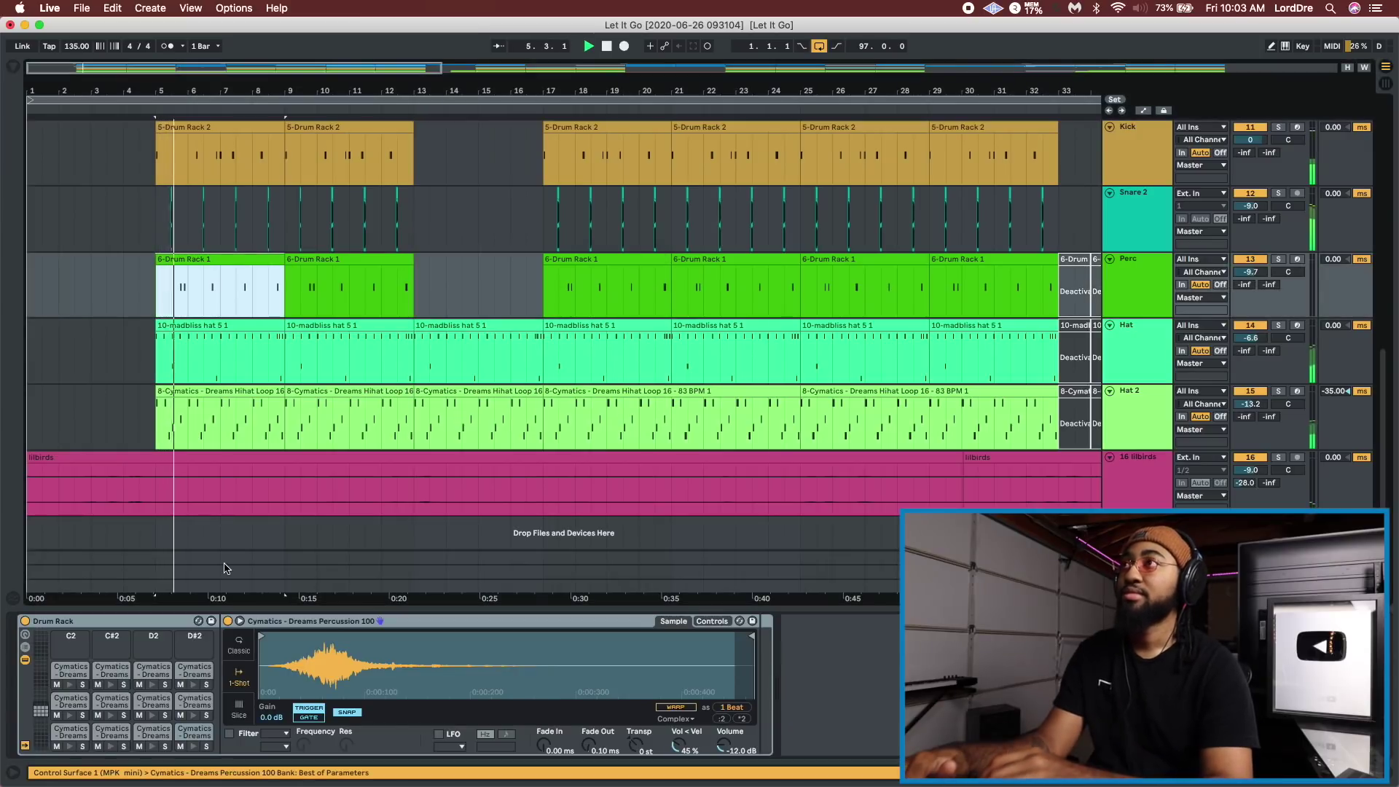
click(435, 591)
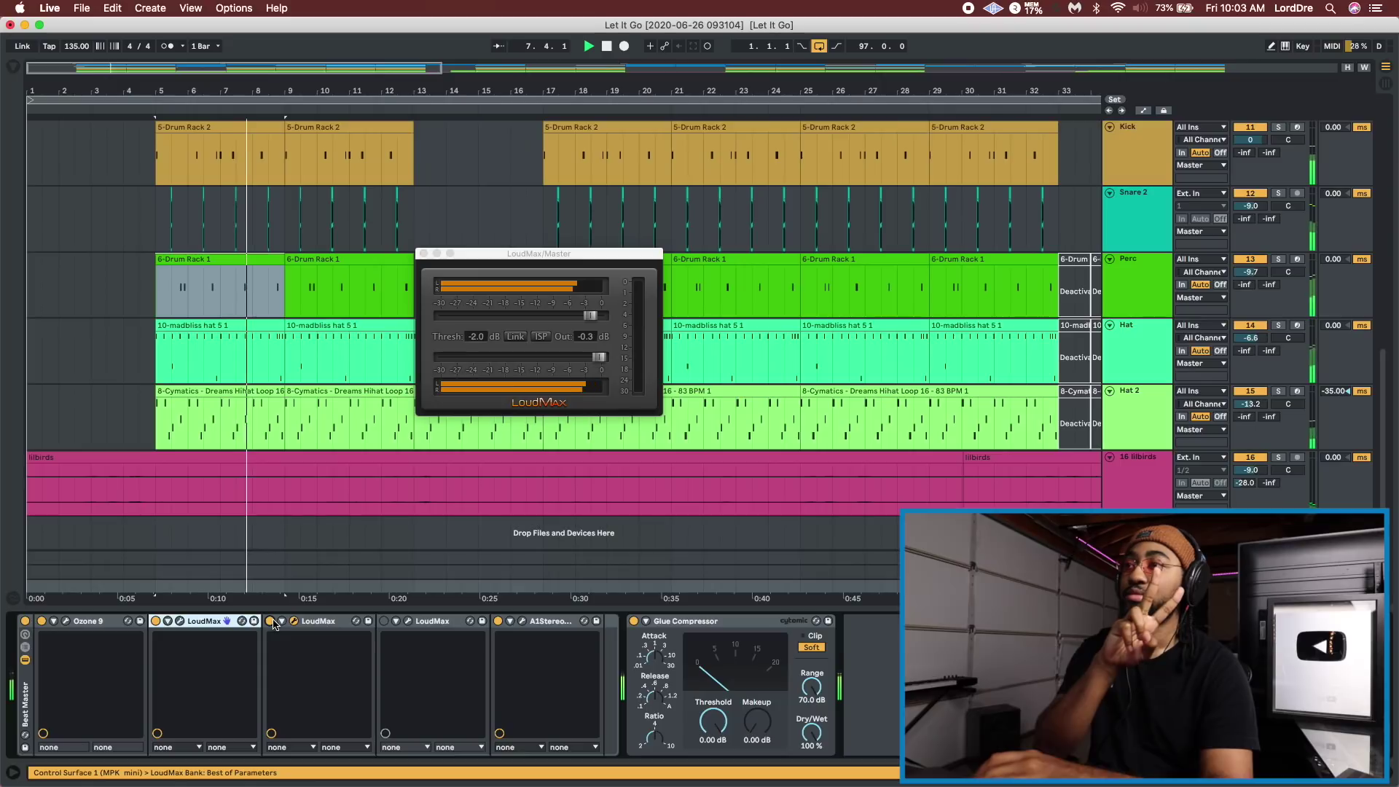
click(384, 621)
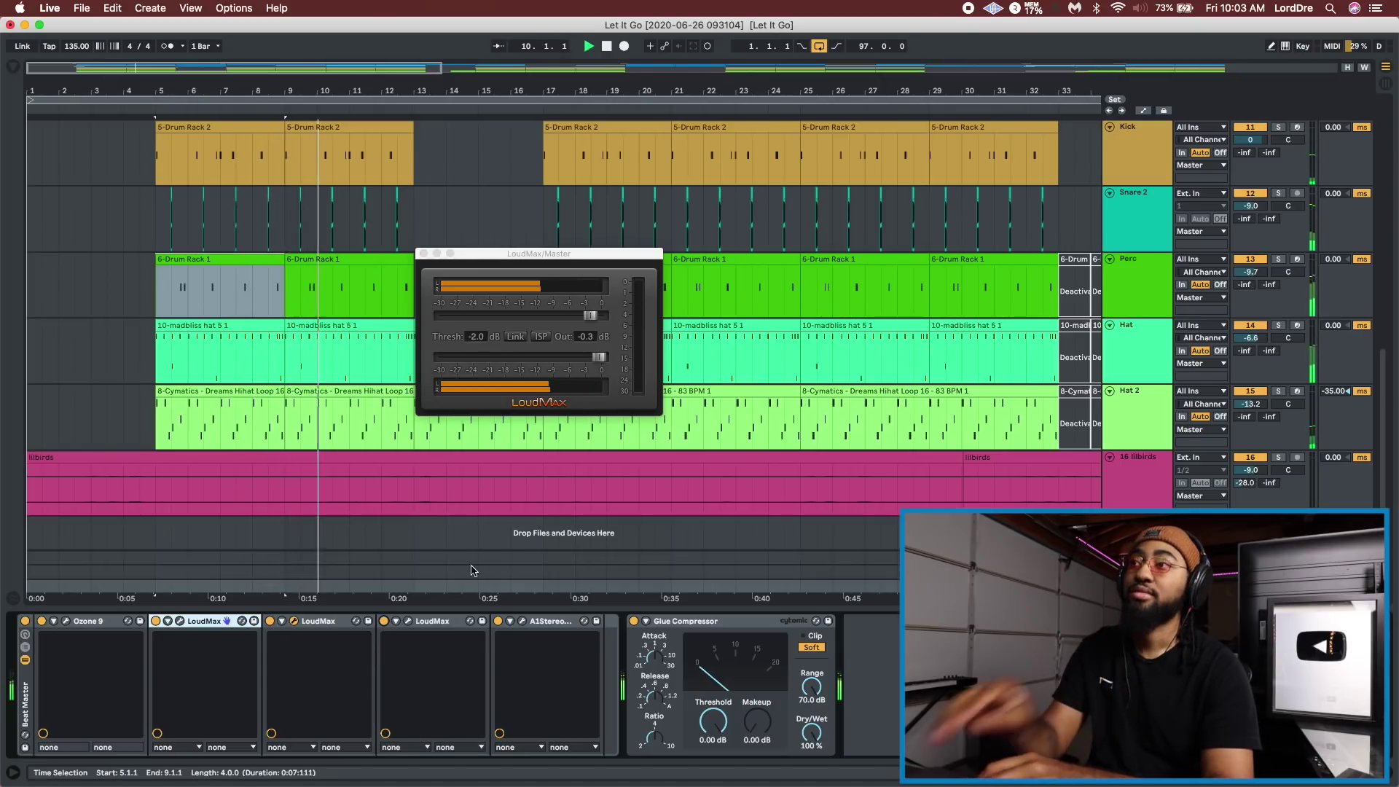
key(space)
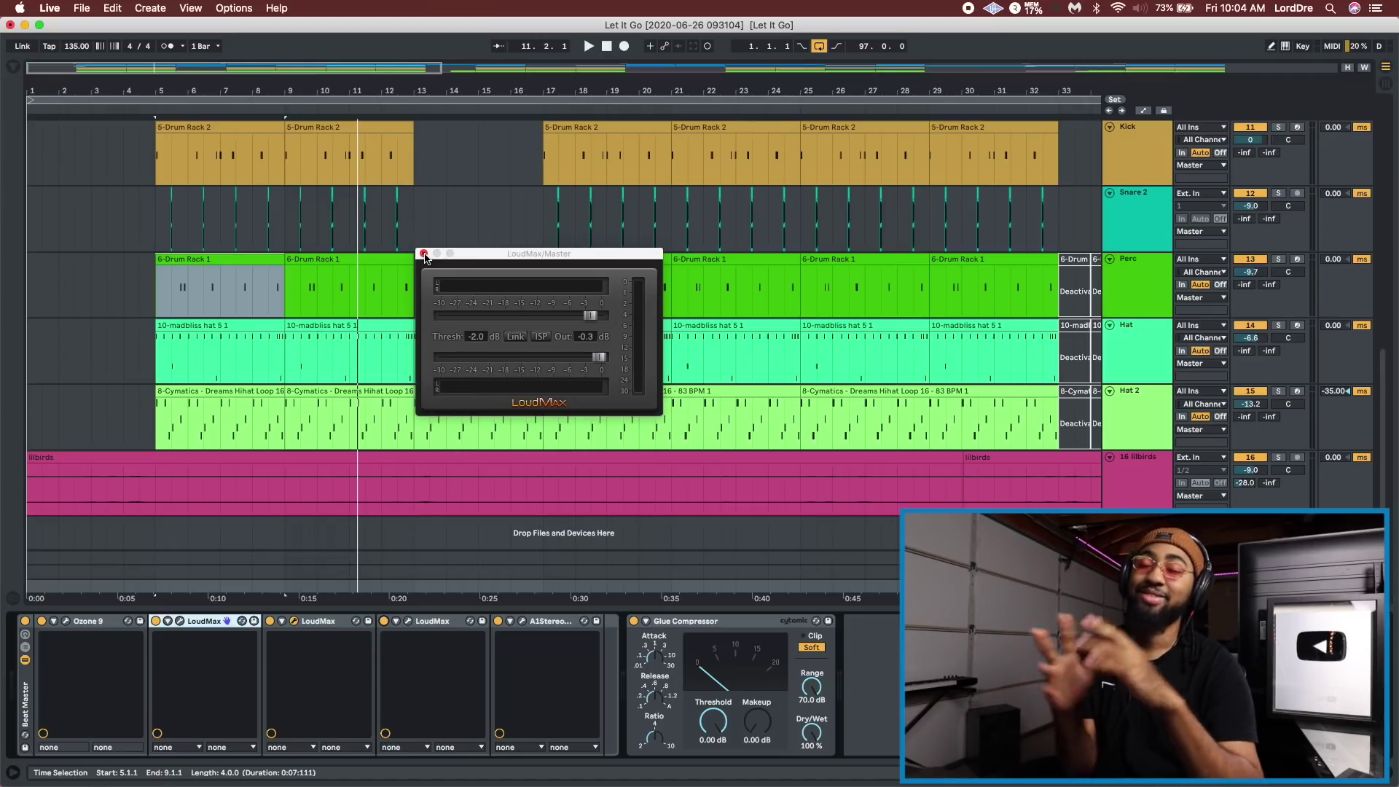
click(423, 254)
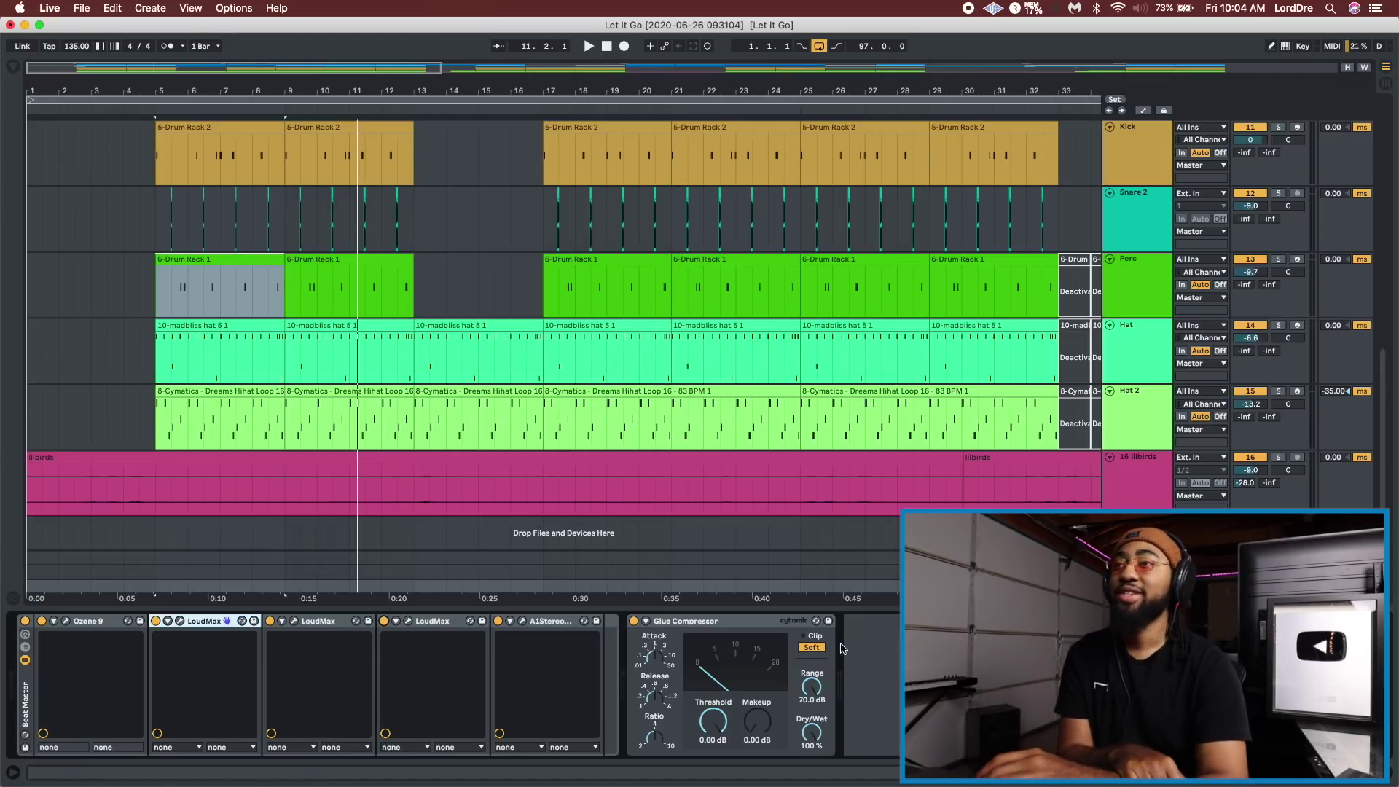
- Open A1StereoControl in the Beat Master rack to examine its stereo width and Safe Bass settings
click(545, 623)
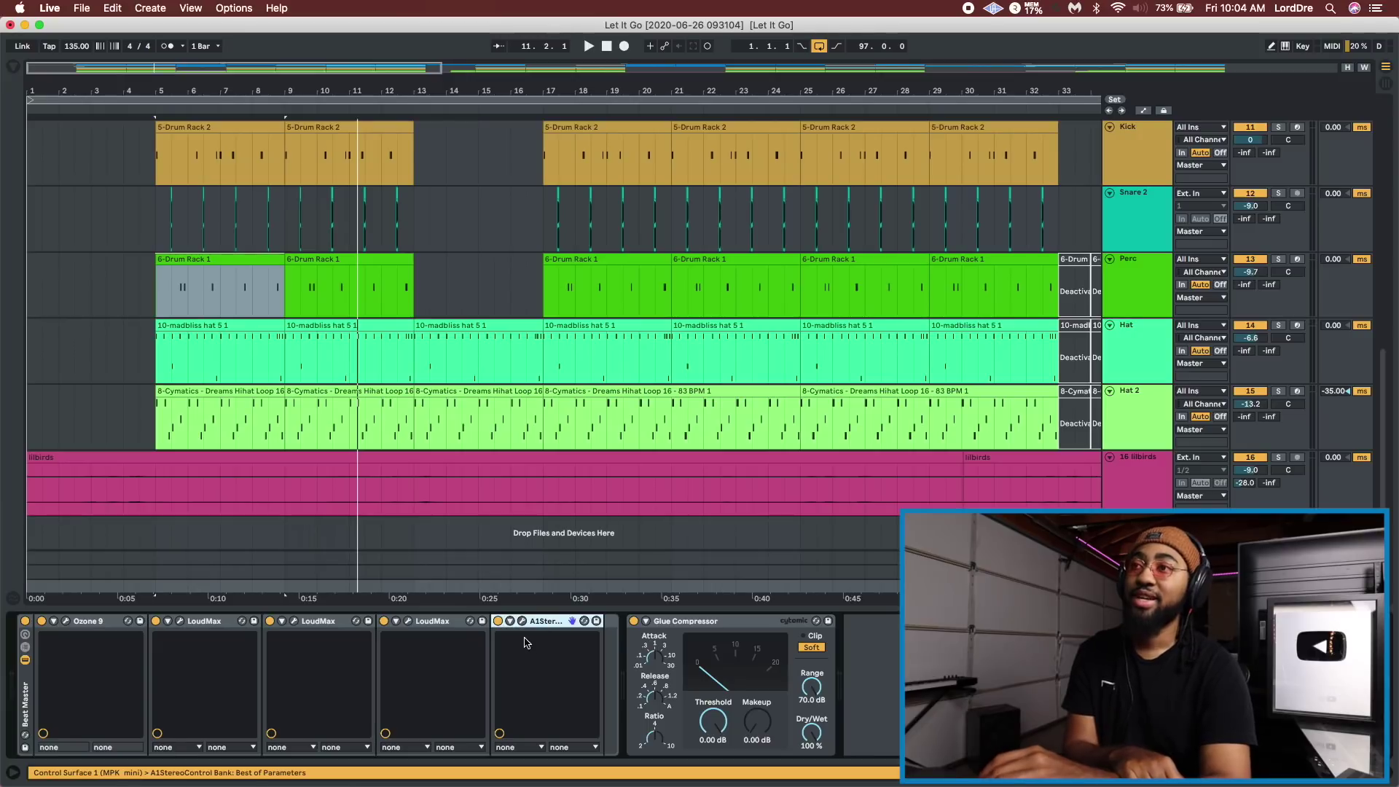
click(522, 621)
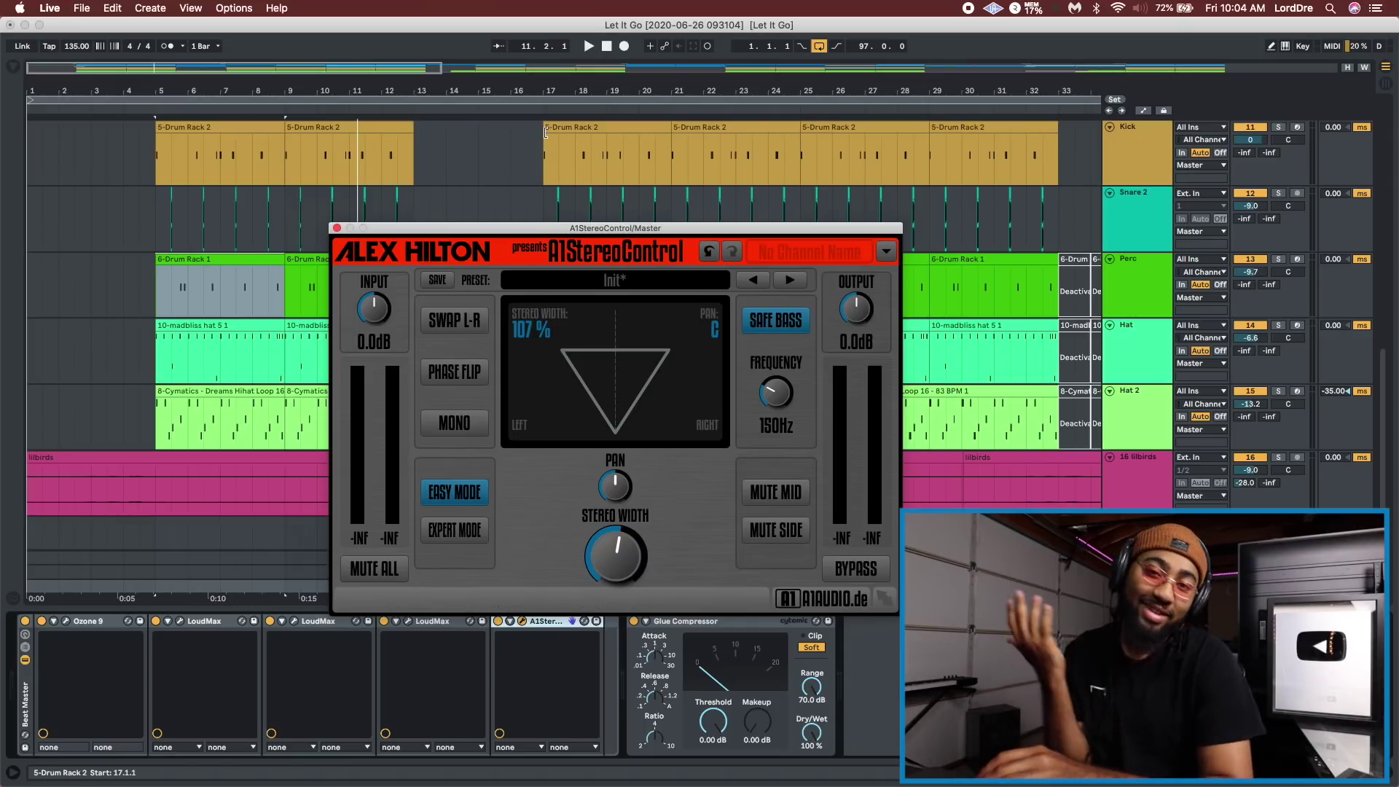
key(super+alt+p)
- Switch on Soft clipping in the Glue Compressor on the Master track
click(711, 622)
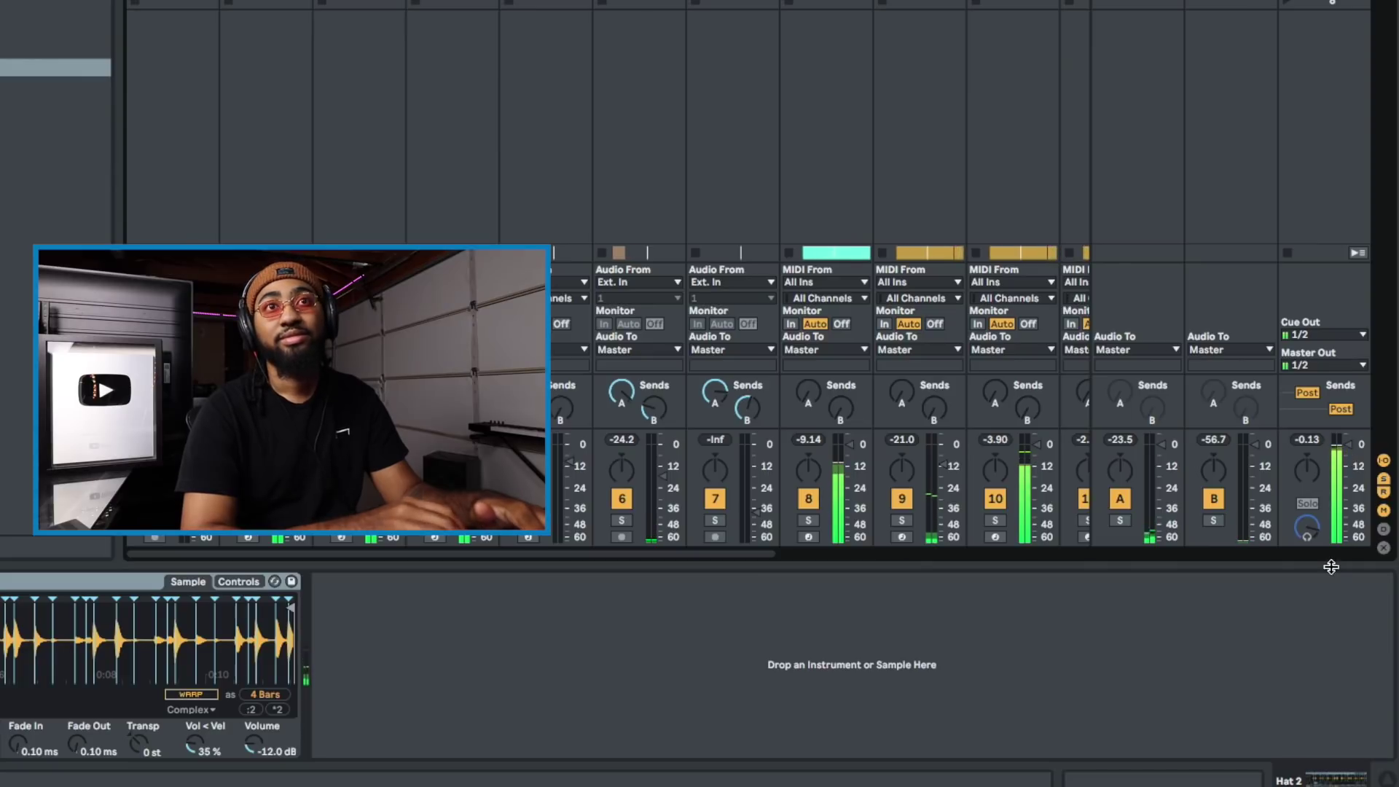
click(1309, 468)
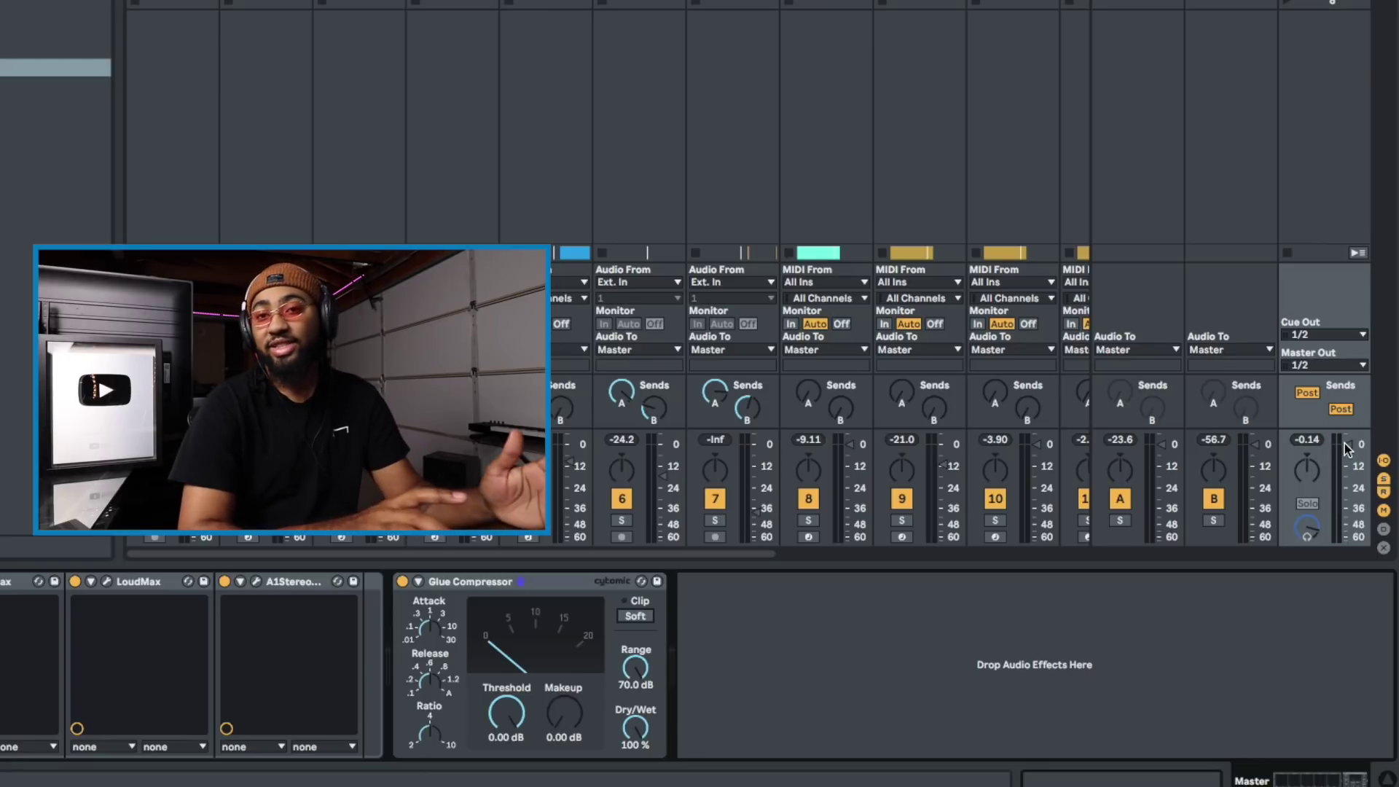
click(631, 621)
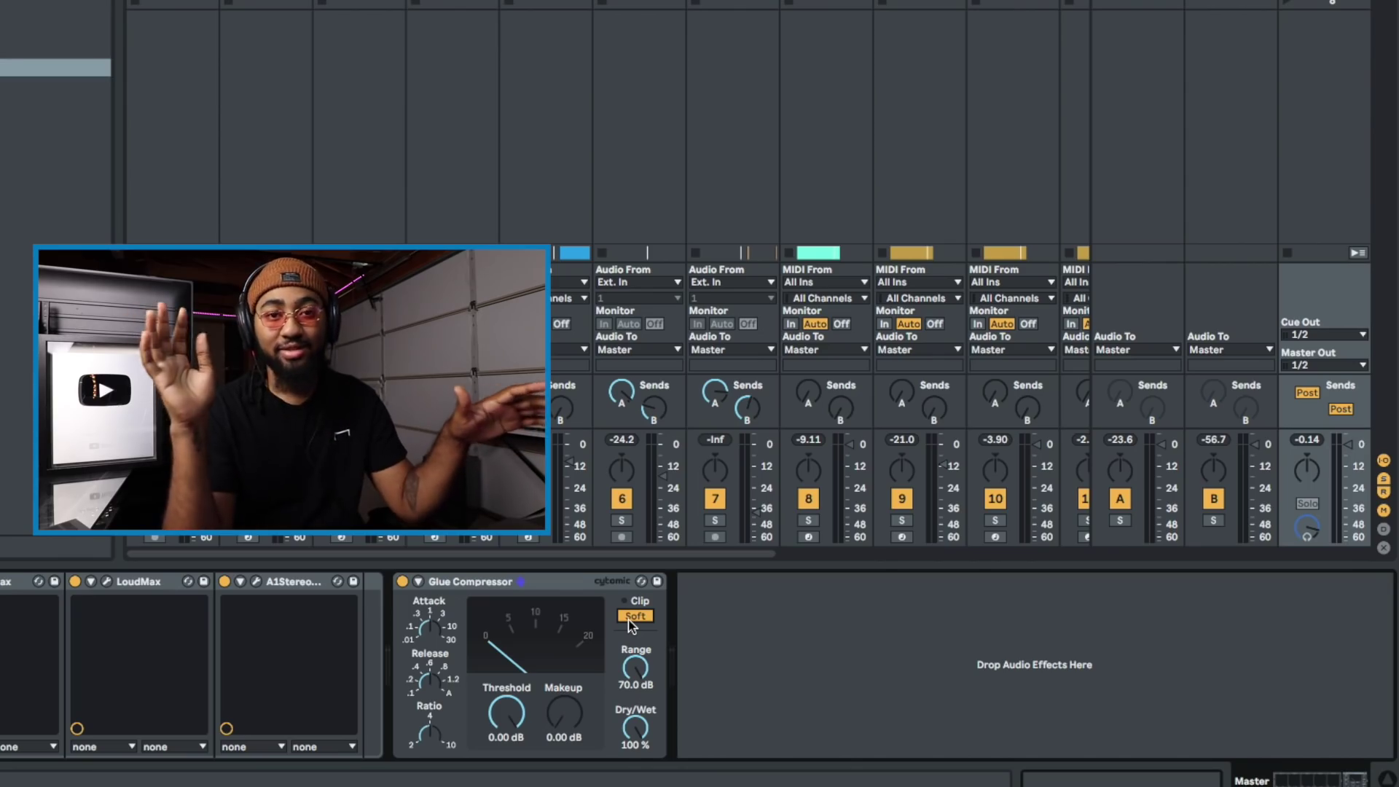